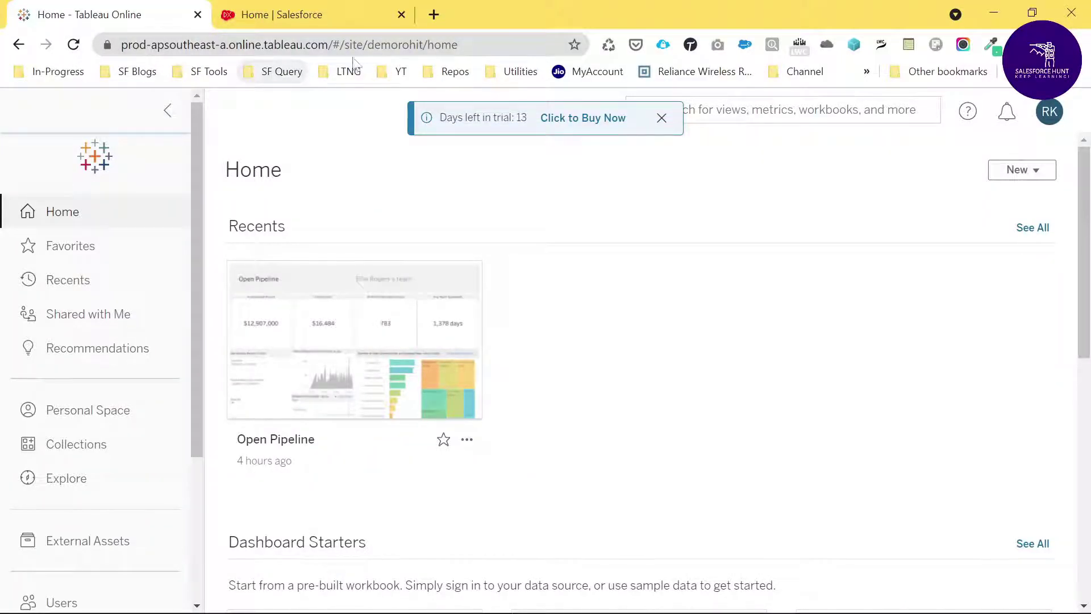
# Step: Search the web for online.tableau in a new browser tab, open the Tableau Online login page, and close that tab
pyautogui.click(434, 14)
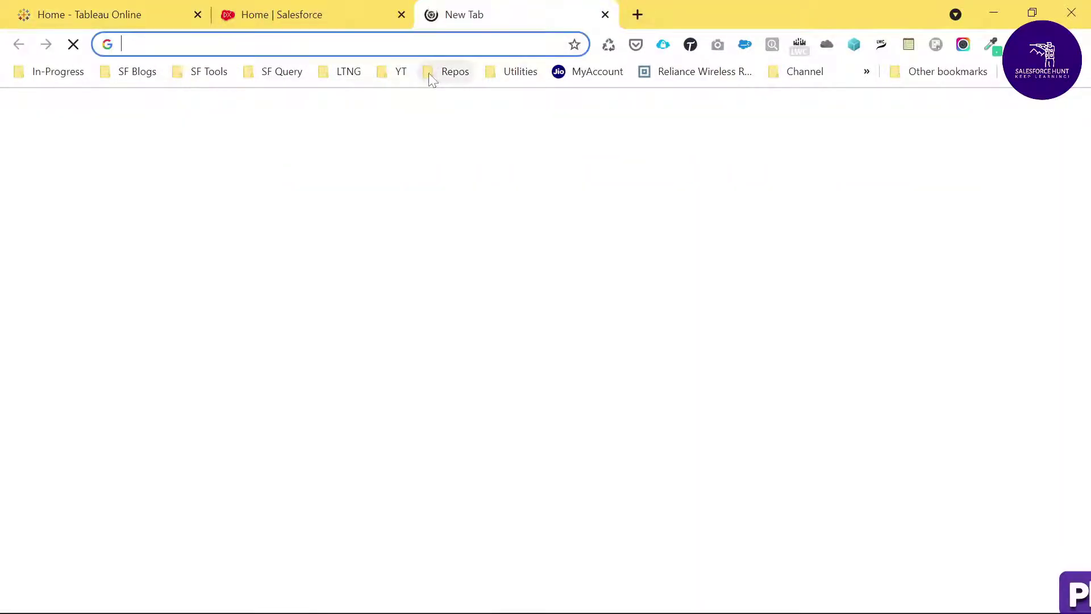
pyautogui.write('onl')
pyautogui.press('Return')
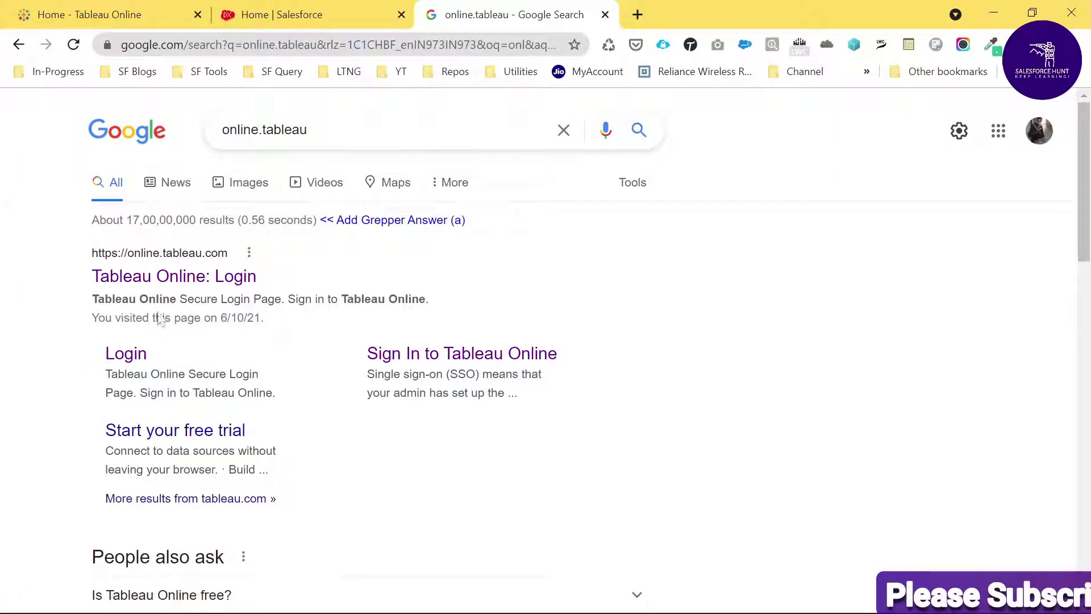
pyautogui.click(161, 281)
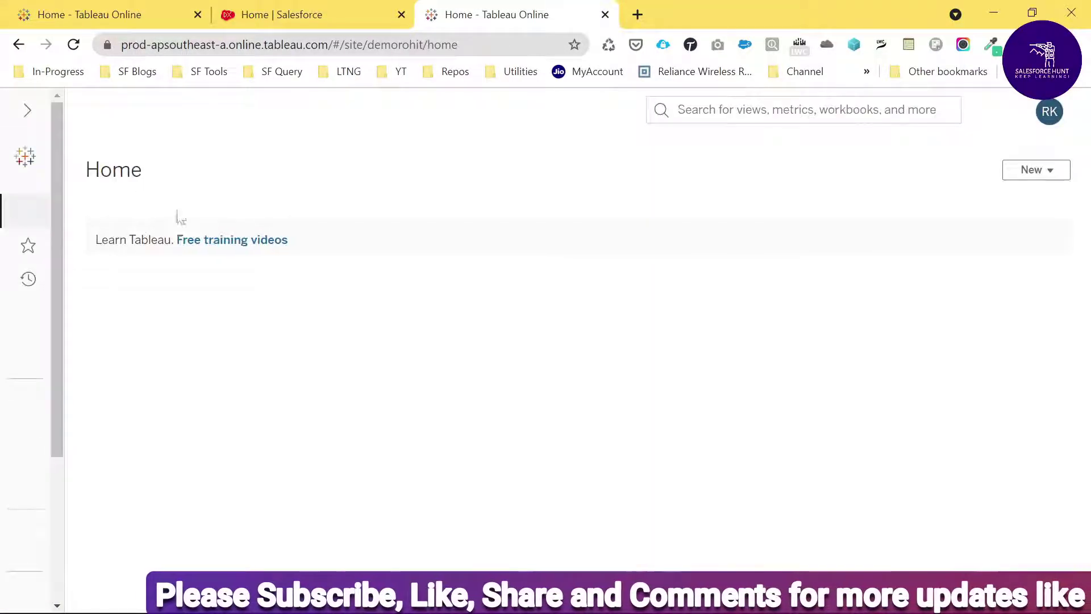
pyautogui.hotkey('ctrl', 'w')
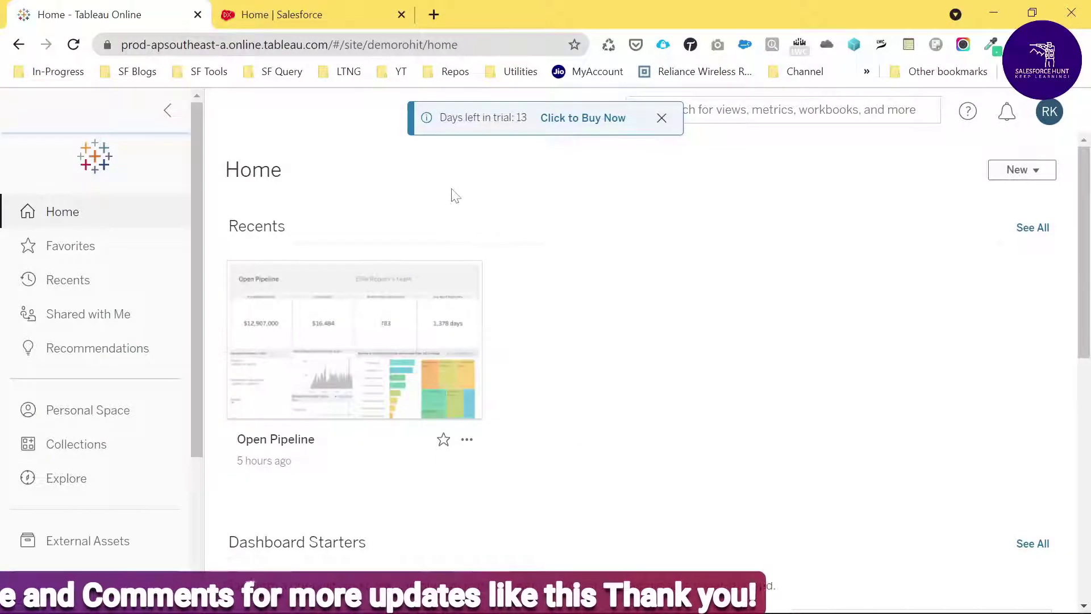
# Step: Switch to Salesforce and locate the Tableau Visualization component among the custom managed components for the Home Page Default page
pyautogui.click(314, 25)
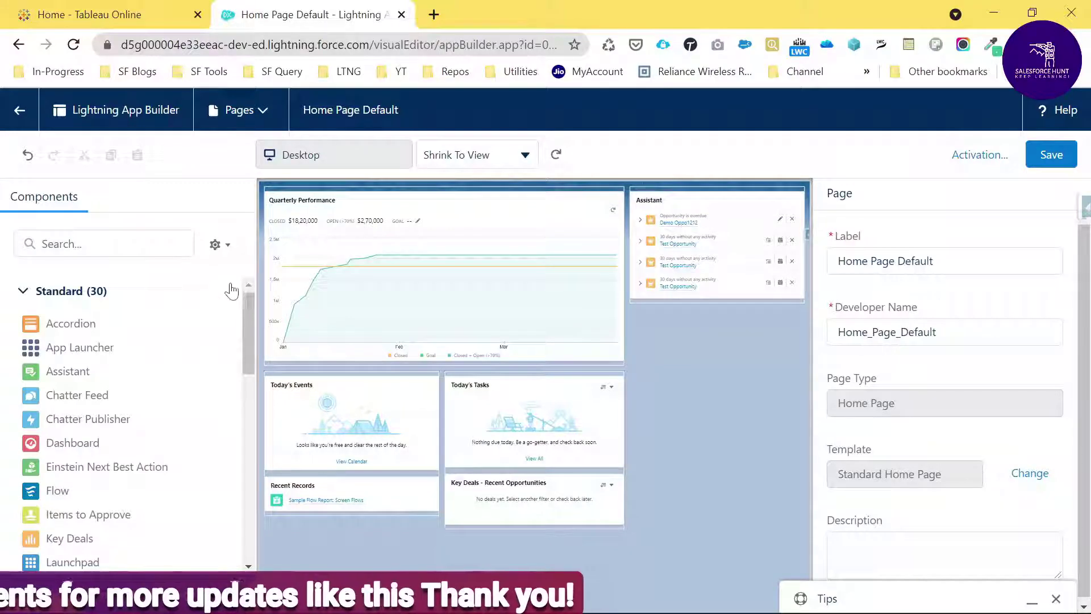
pyautogui.moveTo(246, 297); pyautogui.dragTo(238, 495)
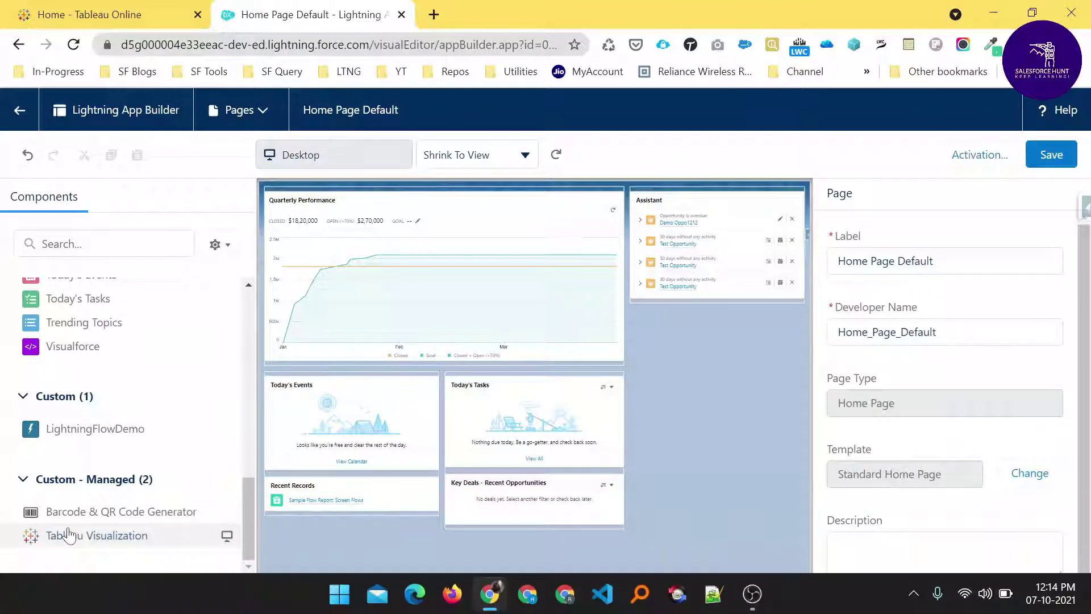
pyautogui.moveTo(108, 541); pyautogui.dragTo(84, 557)
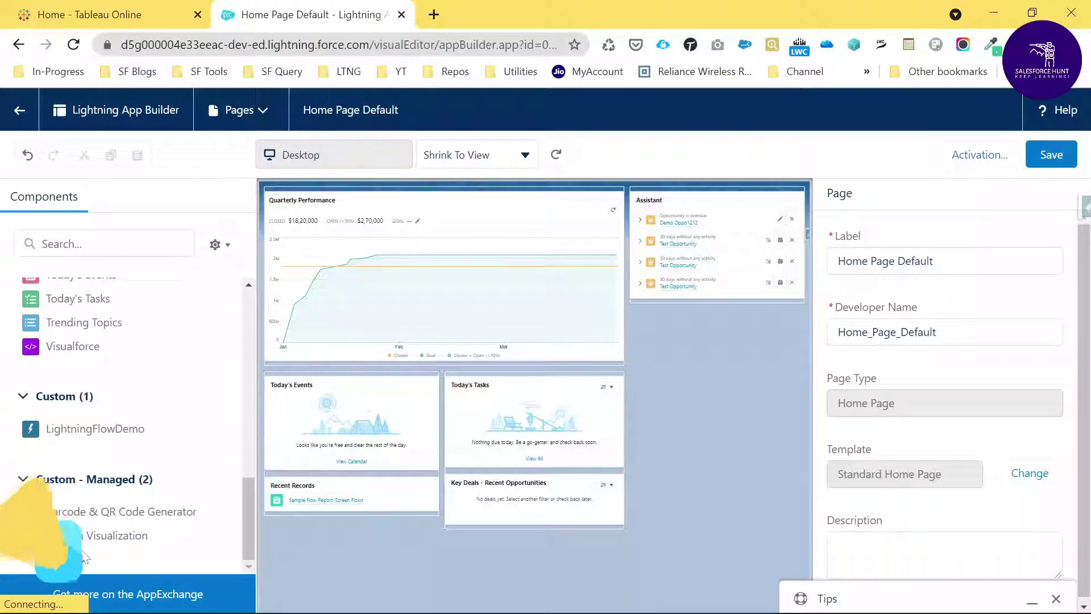
# Step: Switch to Tableau Online, open the Open Pipeline view, look over its dashboard, and copy its share link
pyautogui.click(97, 11)
pyautogui.click(341, 319)
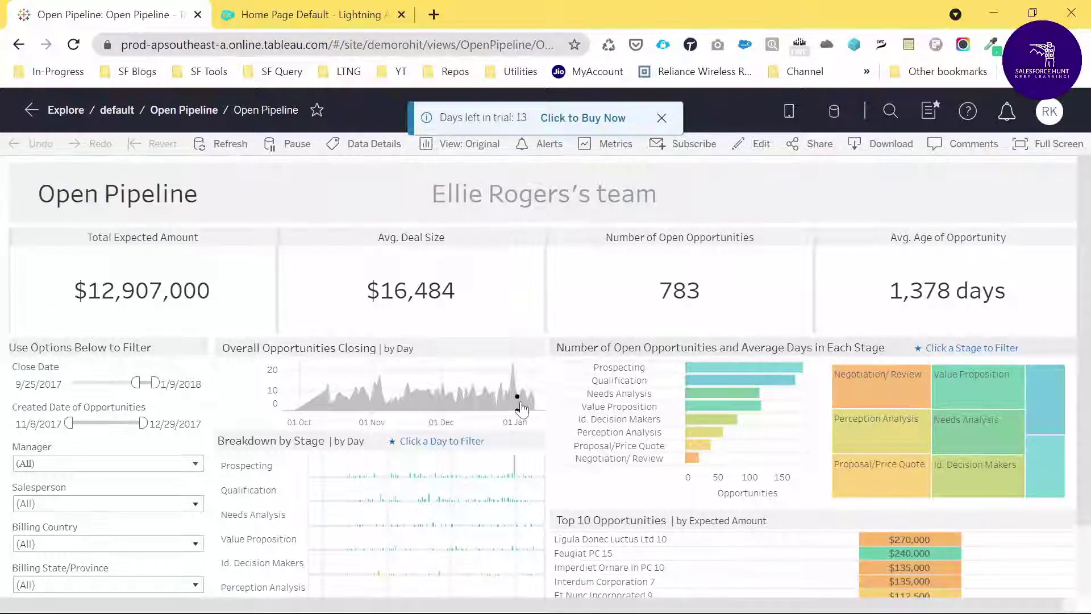
pyautogui.scroll(-2, 607, 470)
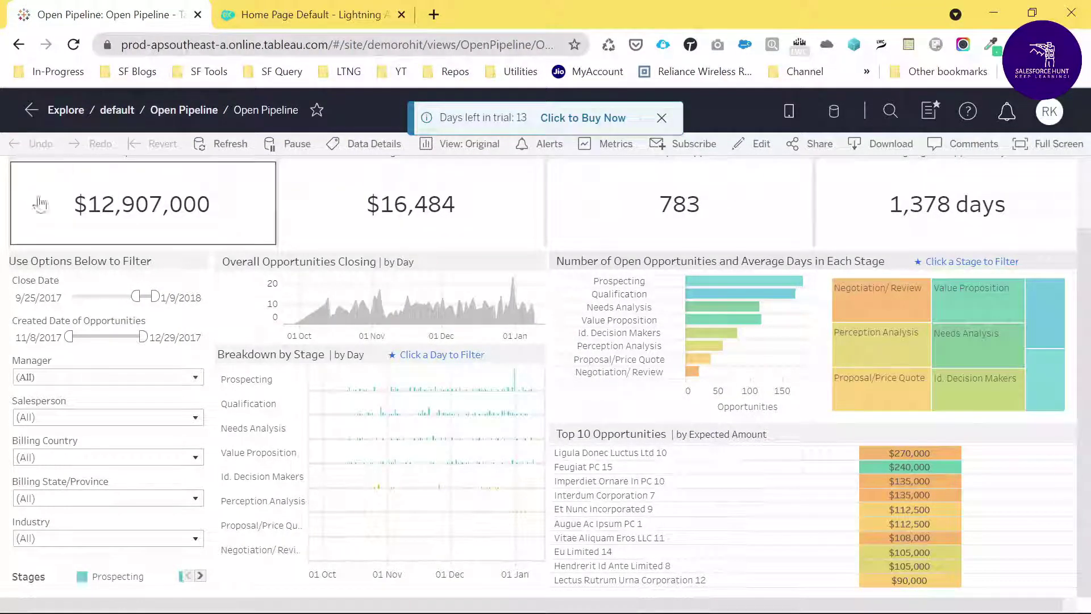
pyautogui.moveTo(521, 303)
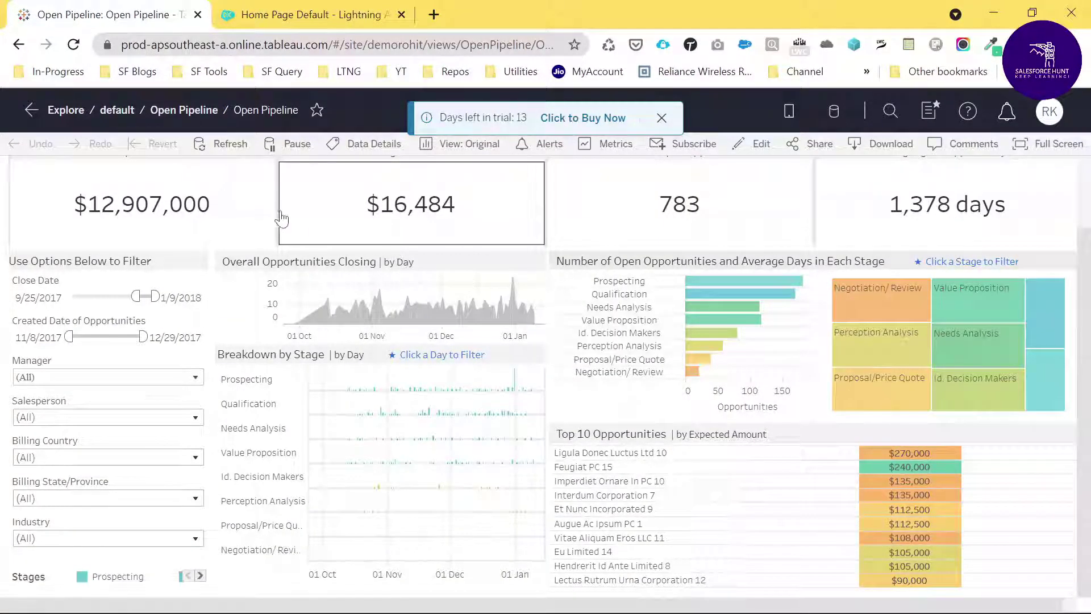
pyautogui.moveTo(692, 318)
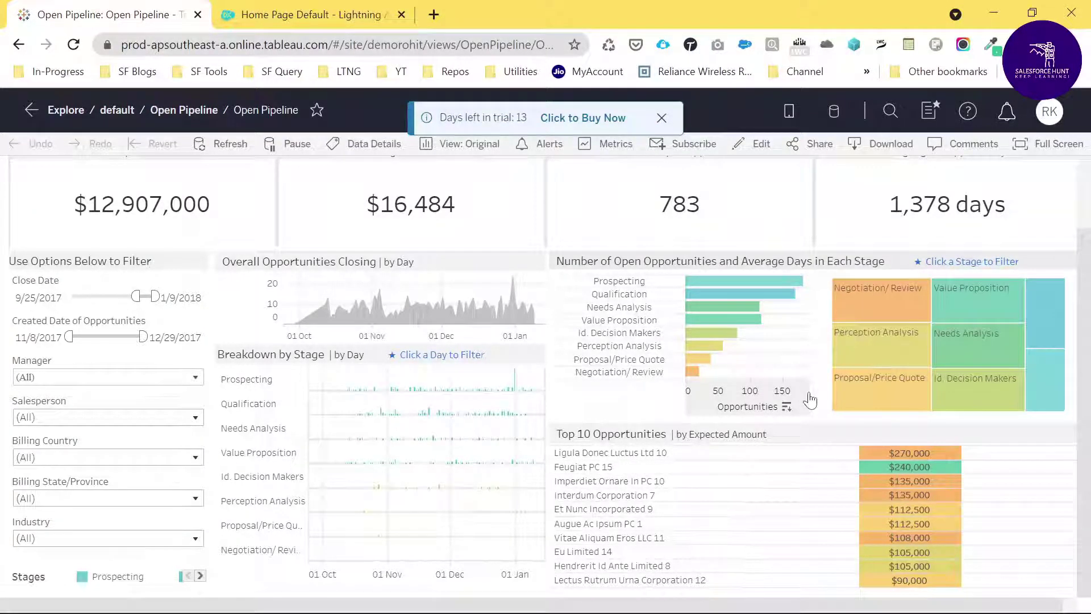
pyautogui.click(820, 145)
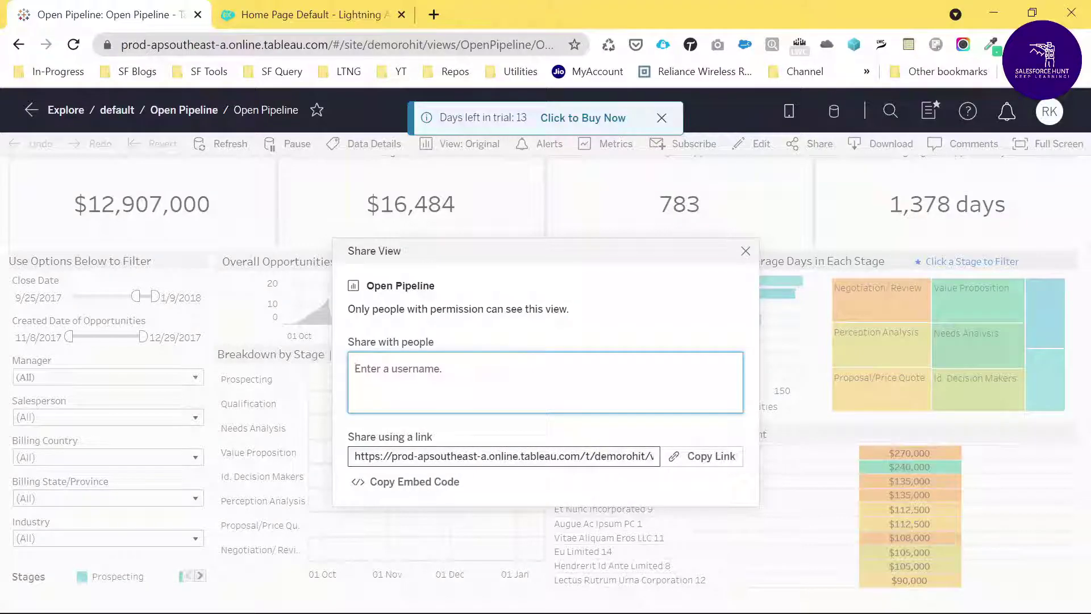
pyautogui.click(352, 449)
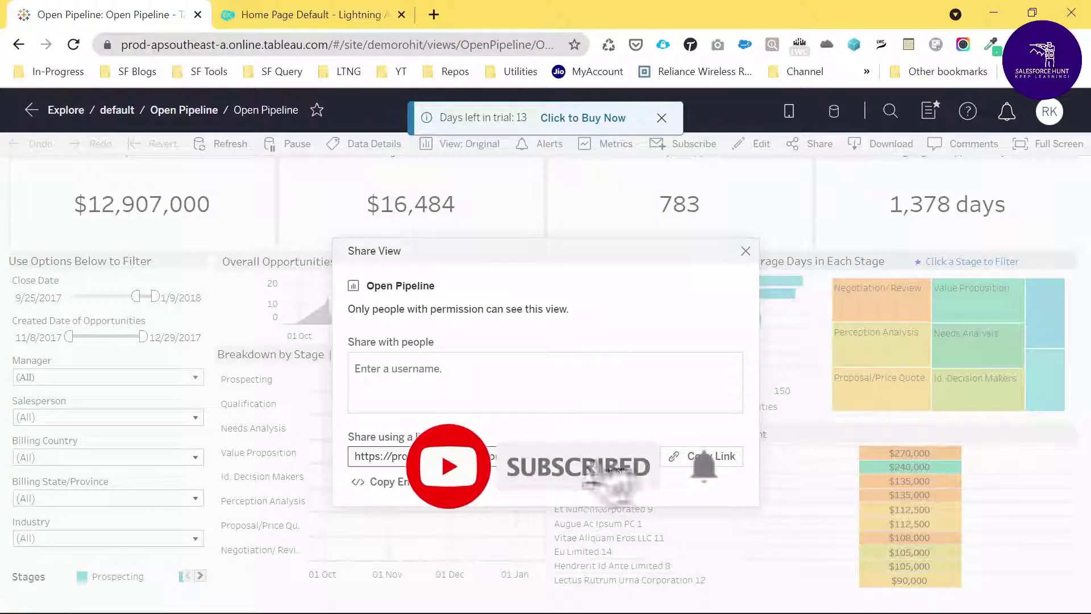
pyautogui.click(717, 457)
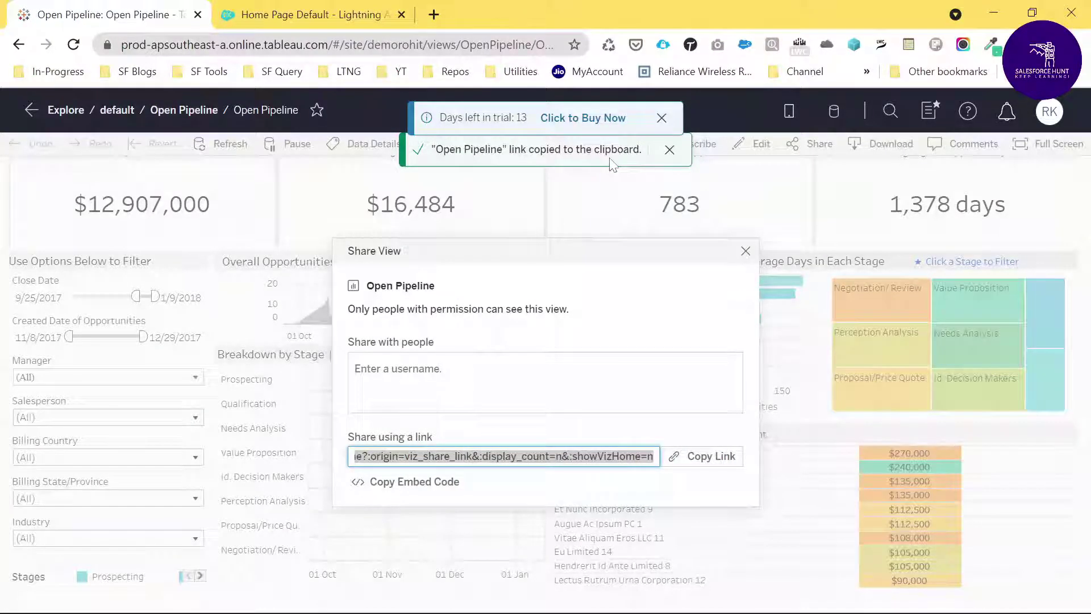
# Step: Switch back to Salesforce, leave the Home Page Default editor, and open the Accounts list
pyautogui.click(289, 15)
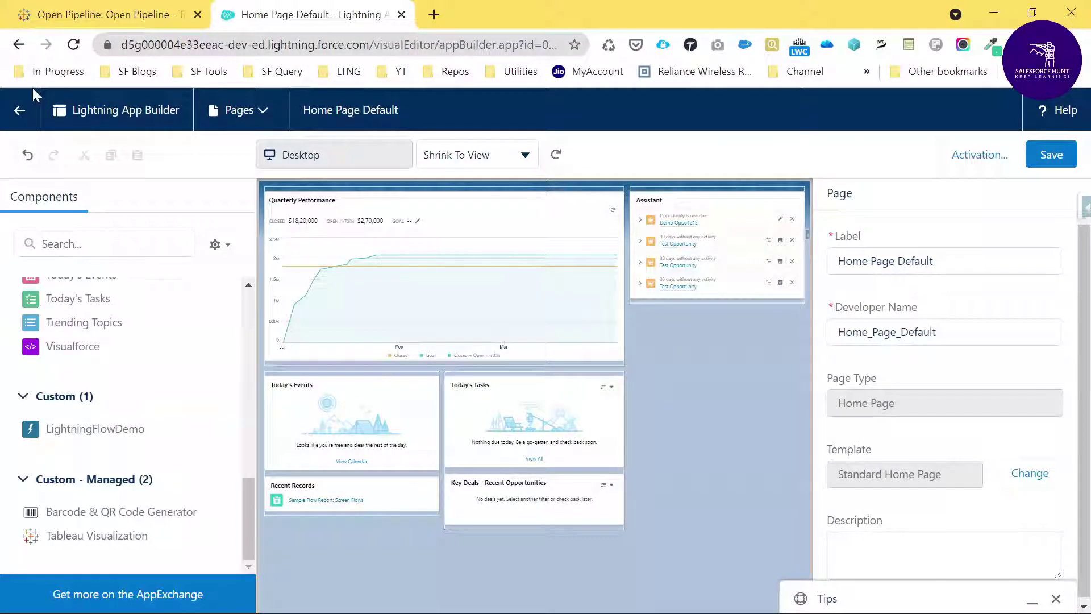
pyautogui.click(19, 109)
pyautogui.click(626, 141)
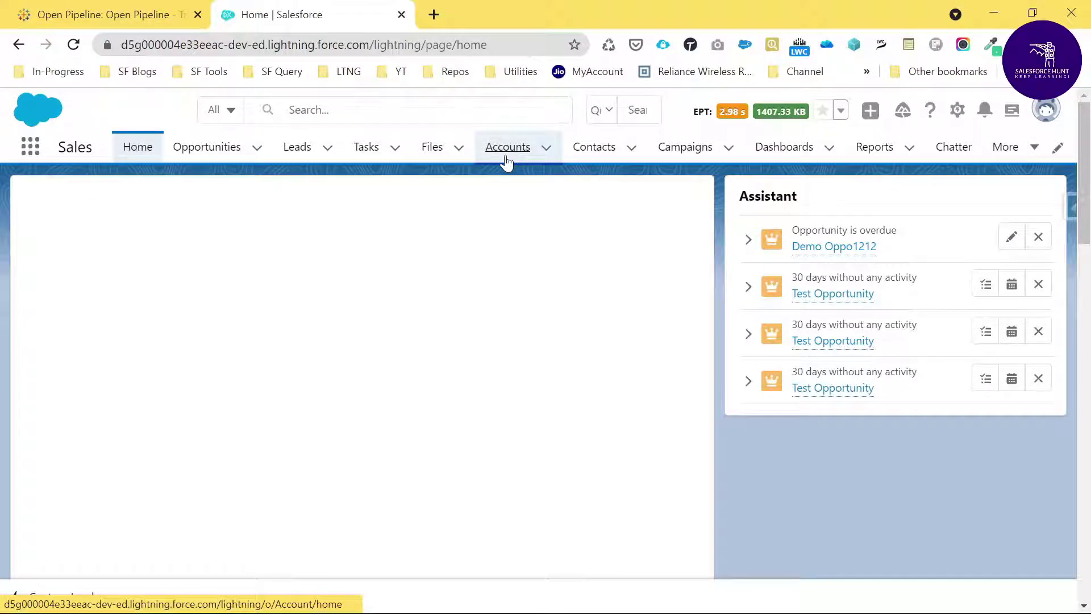
pyautogui.click(506, 162)
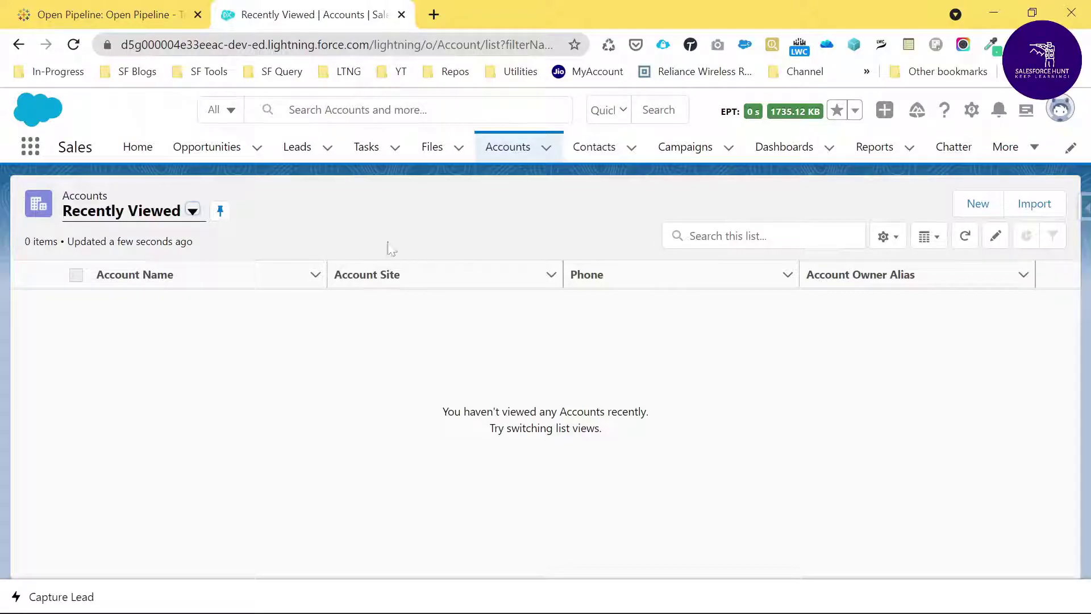
# Step: Create a new account named sdadfadsf and save it
pyautogui.click(979, 205)
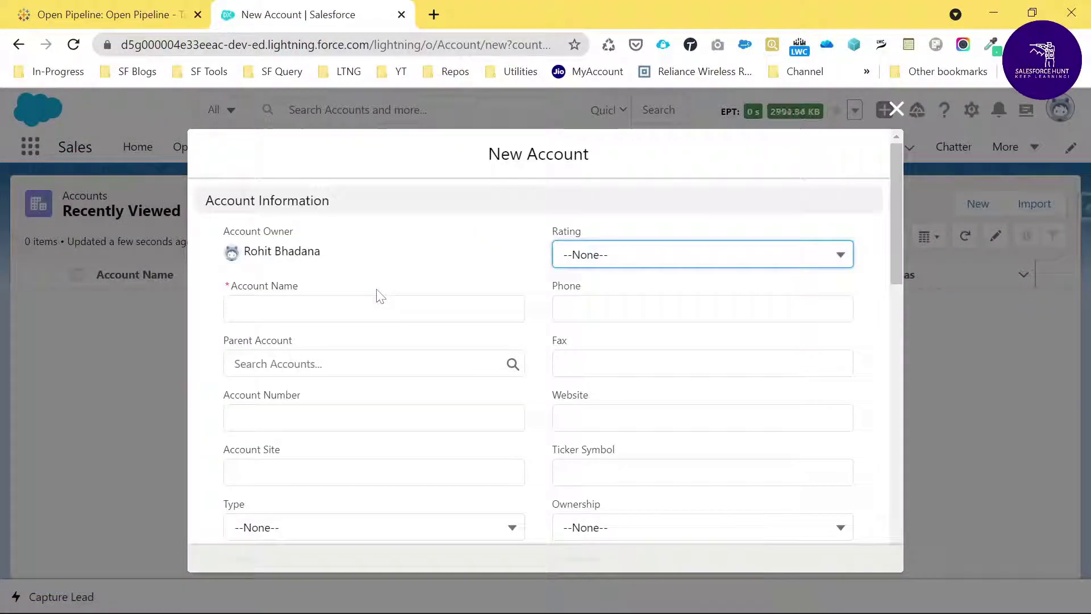
pyautogui.click(374, 308)
pyautogui.write('sdadfadsf')
pyautogui.click(621, 546)
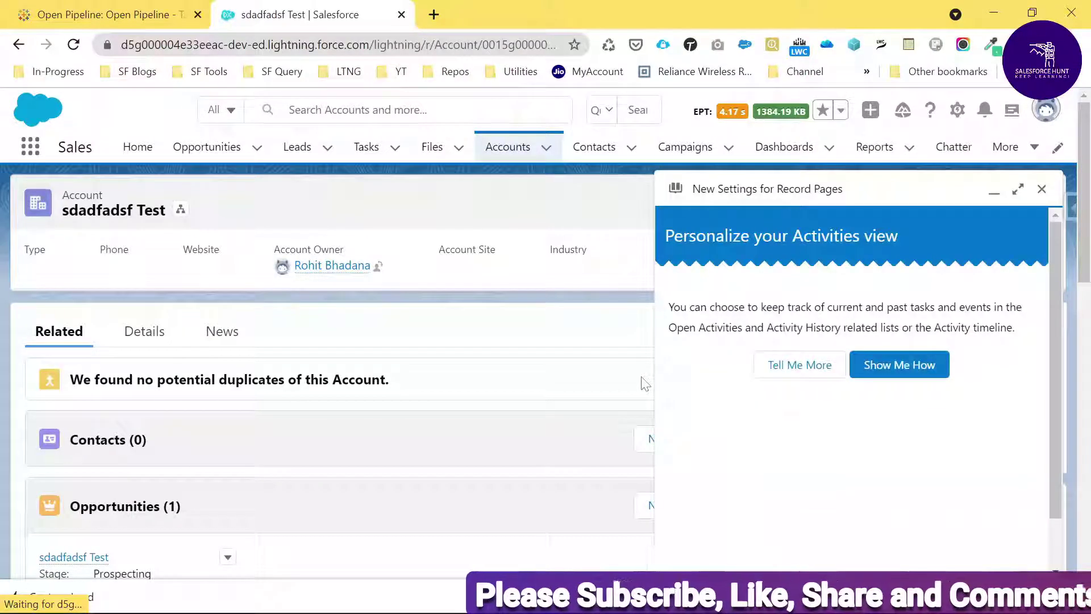
# Step: Dismiss the Activities view popup and open the account's record page for editing in Lightning App Builder
pyautogui.click(1041, 190)
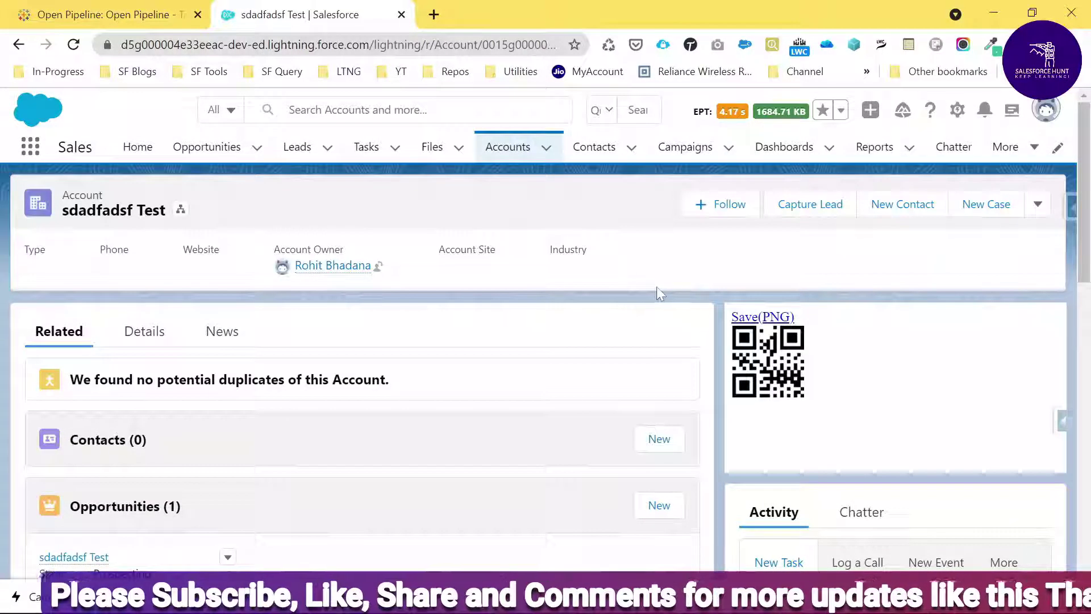
pyautogui.click(959, 109)
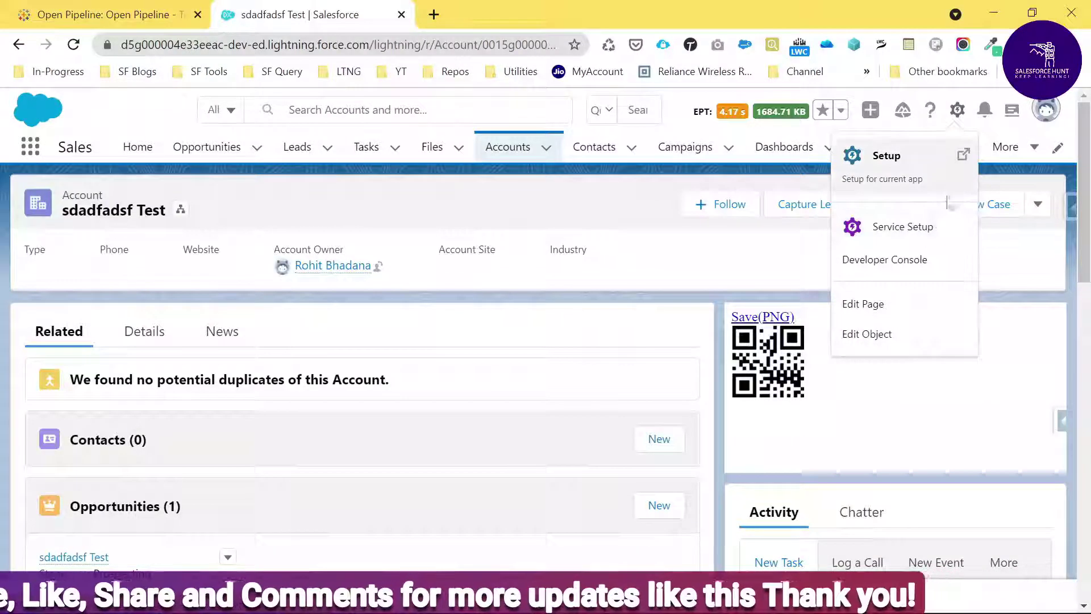
pyautogui.click(875, 307)
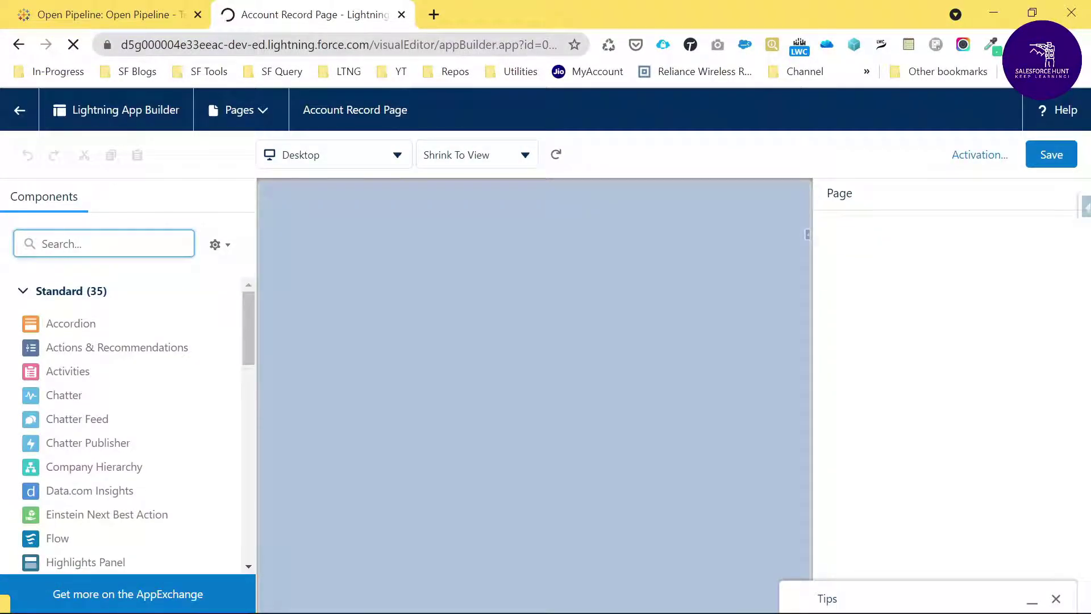
# Step: Filter the components by "tab" and replace the Related, Details and News tabs component with a Tableau Visualization component
pyautogui.write('tab')
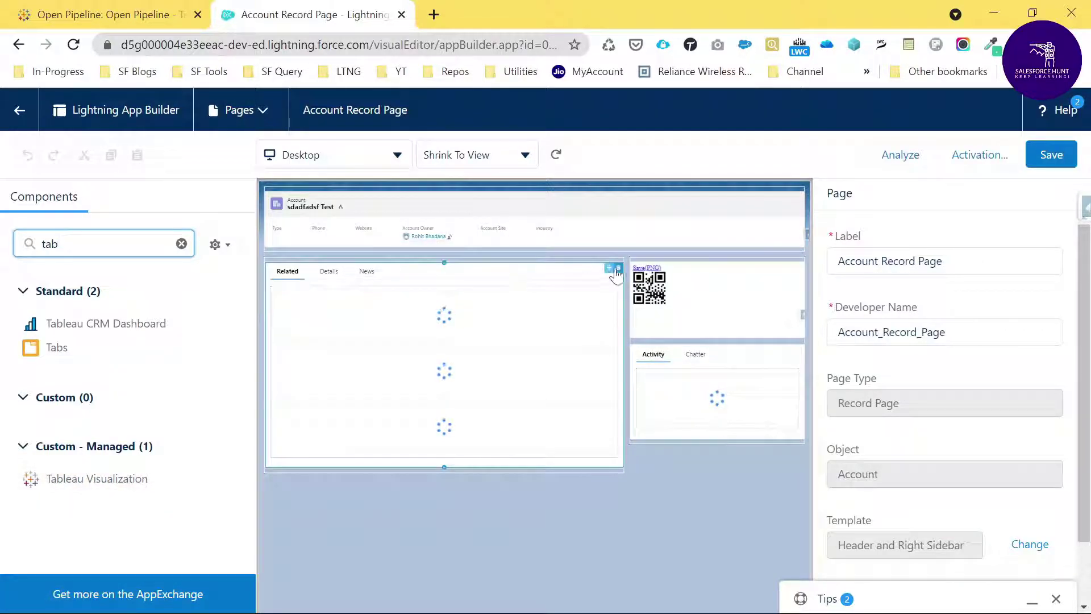
pyautogui.click(619, 268)
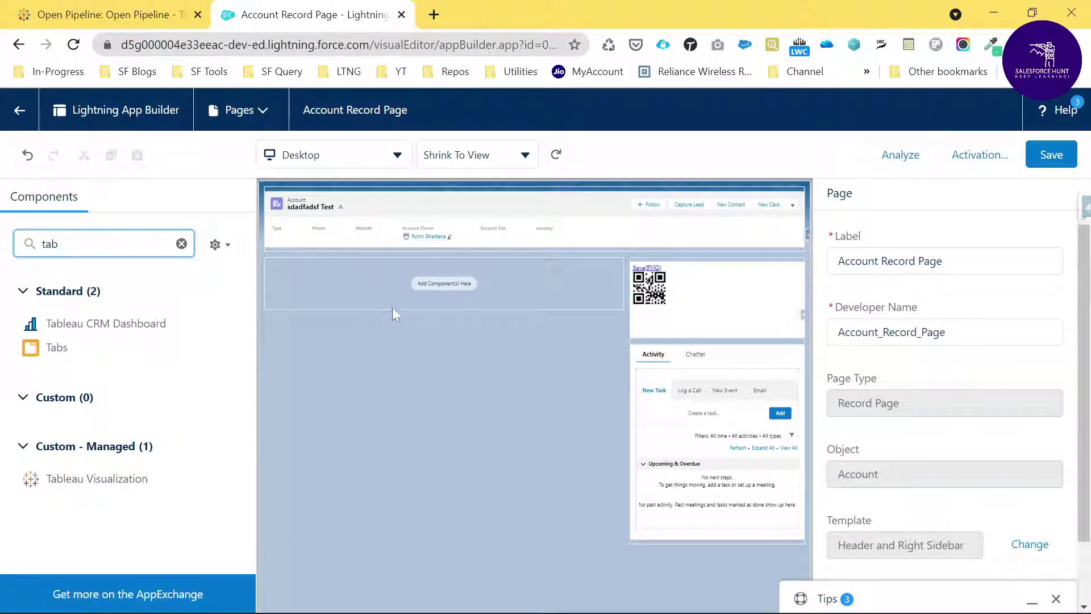
pyautogui.click(99, 482)
pyautogui.moveTo(98, 483); pyautogui.dragTo(332, 272)
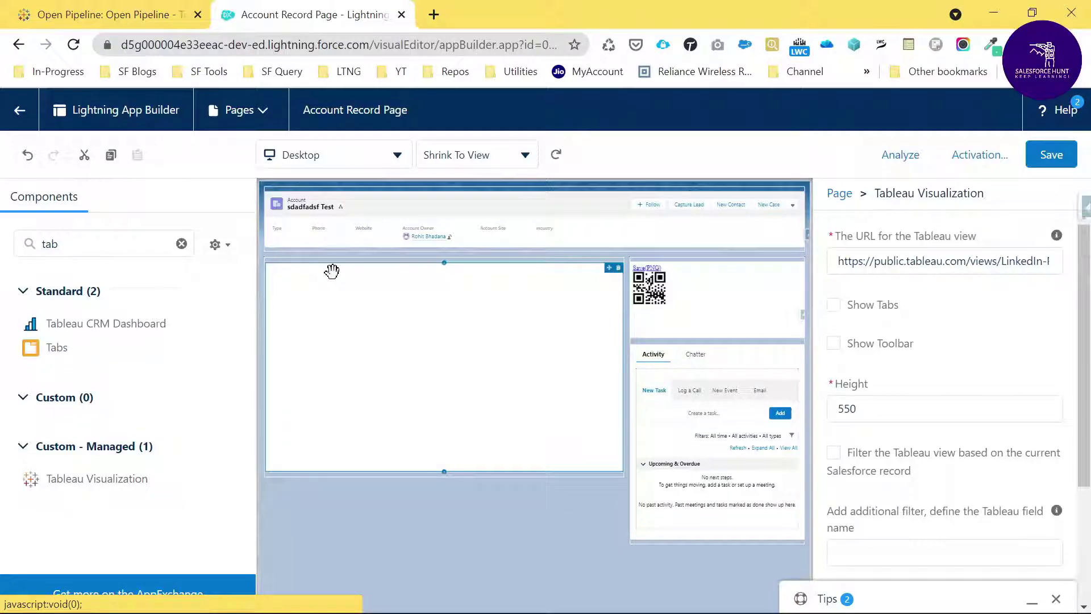
# Step: Replace the Tableau Visualization's view URL with the copied Open Pipeline share link
pyautogui.click(908, 261)
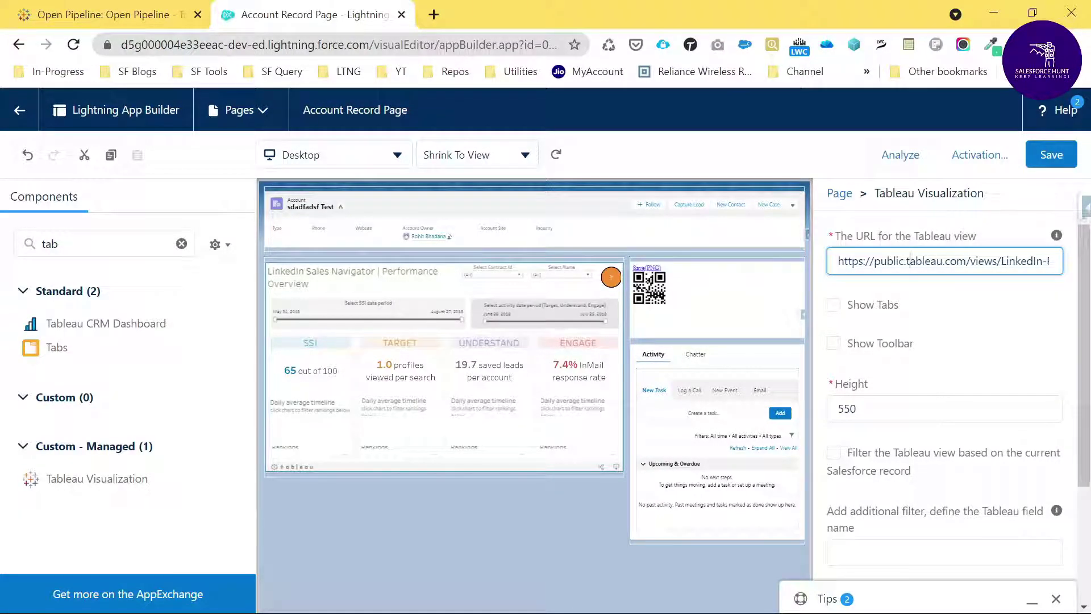
pyautogui.click(103, 14)
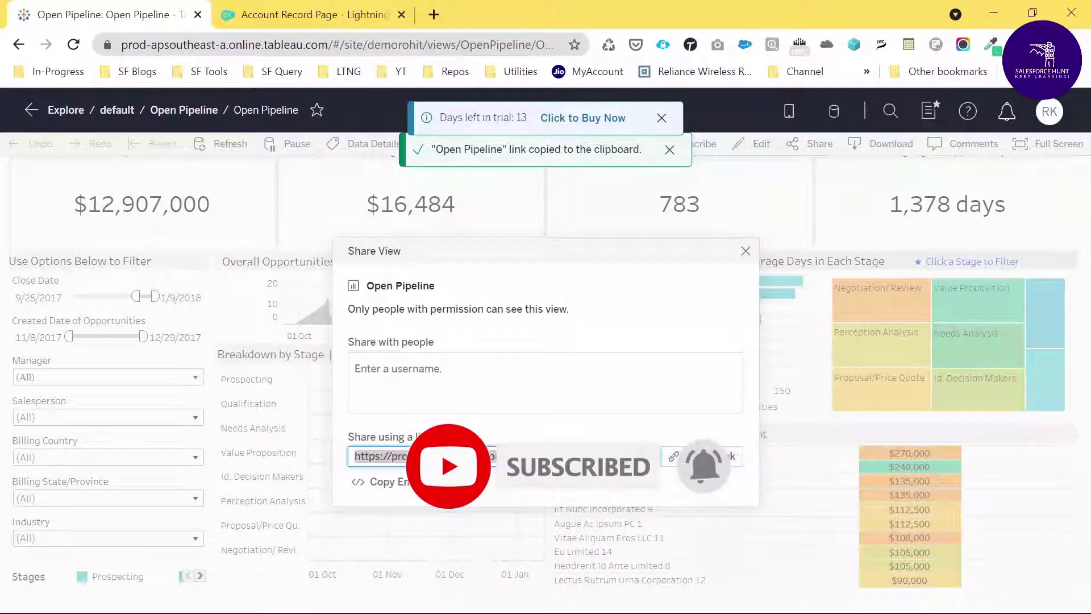
pyautogui.click(307, 15)
pyautogui.hotkey('ctrl', 'a')
pyautogui.hotkey('ctrl', 'v')
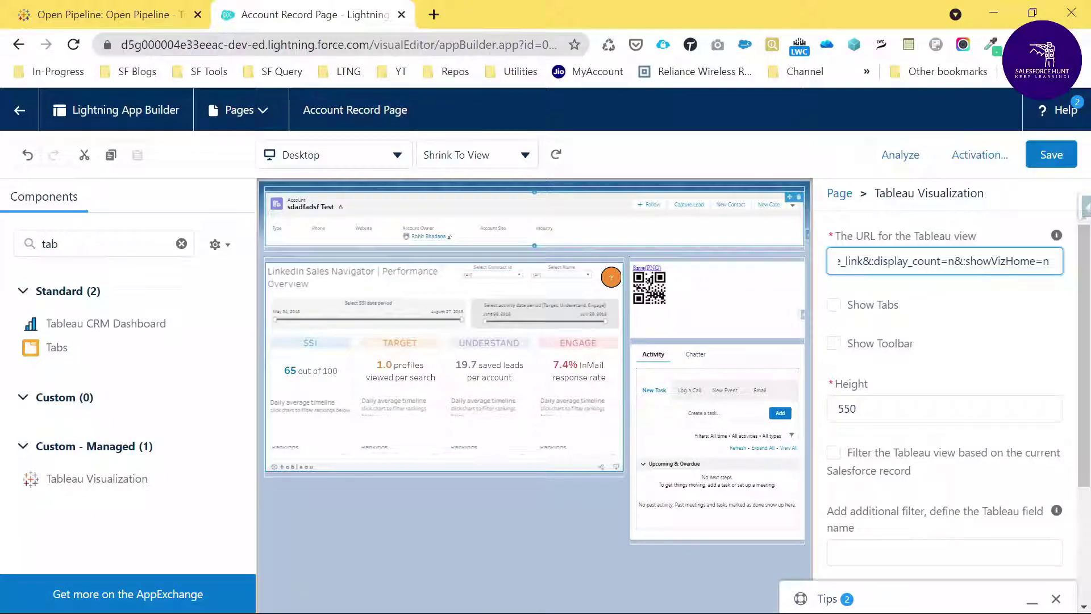
# Step: Enable Show Tabs and Show Toolbar for the Tableau Visualization, set its height to 600, and save the page
pyautogui.click(839, 307)
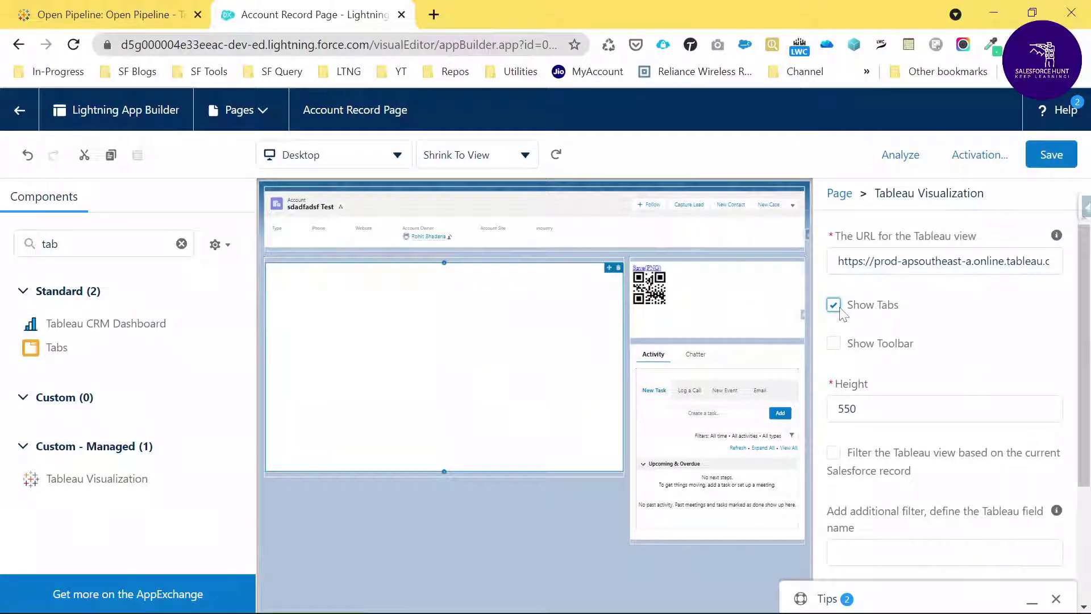
pyautogui.click(834, 344)
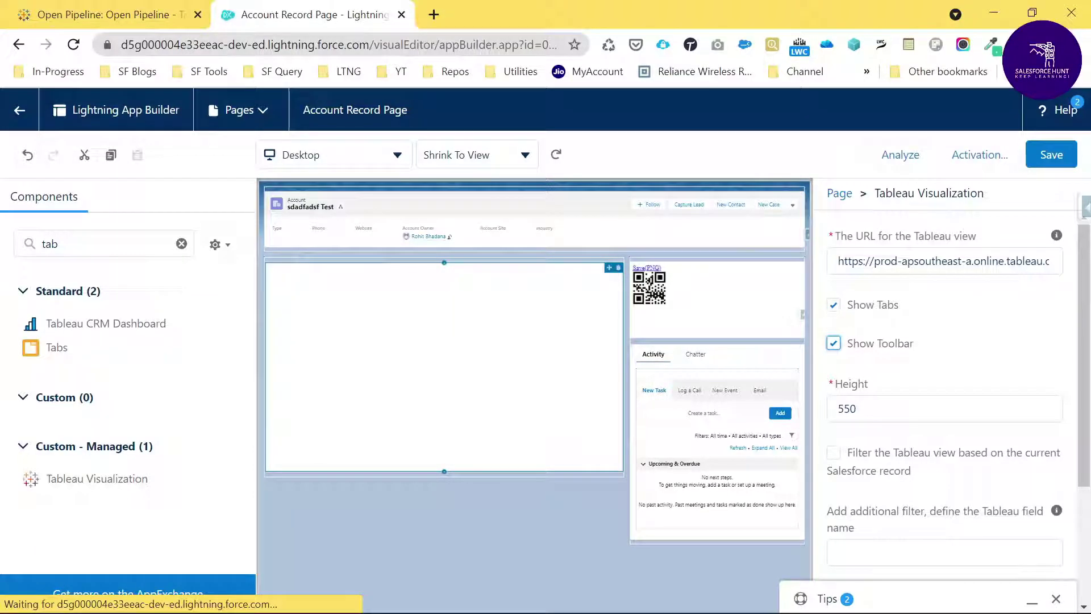
pyautogui.click(855, 409)
pyautogui.press('BackSpace')
pyautogui.press('BackSpace')
pyautogui.press('BackSpace')
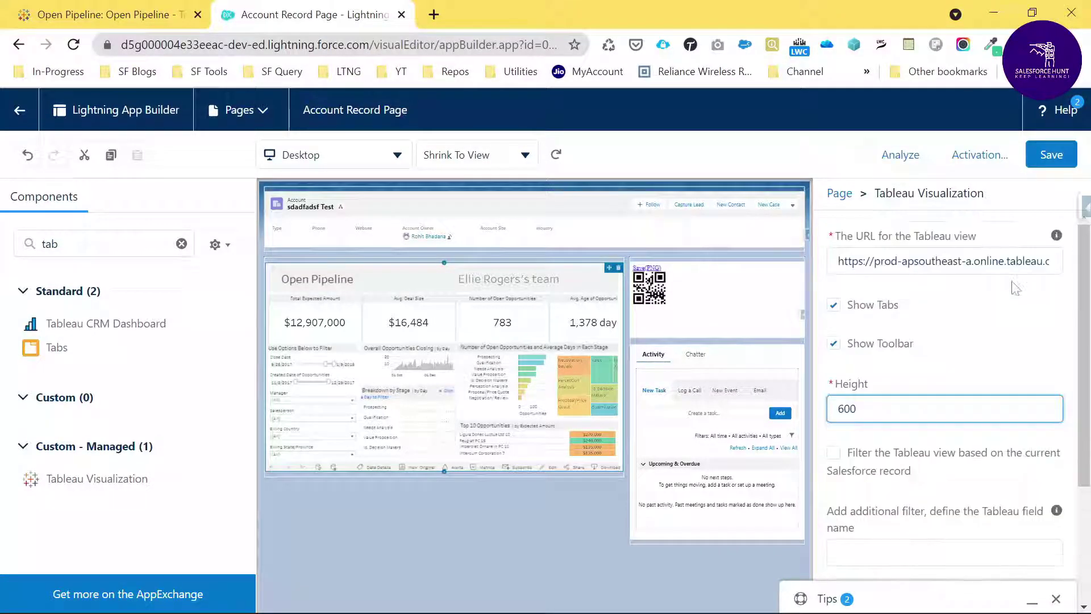
pyautogui.click(1053, 160)
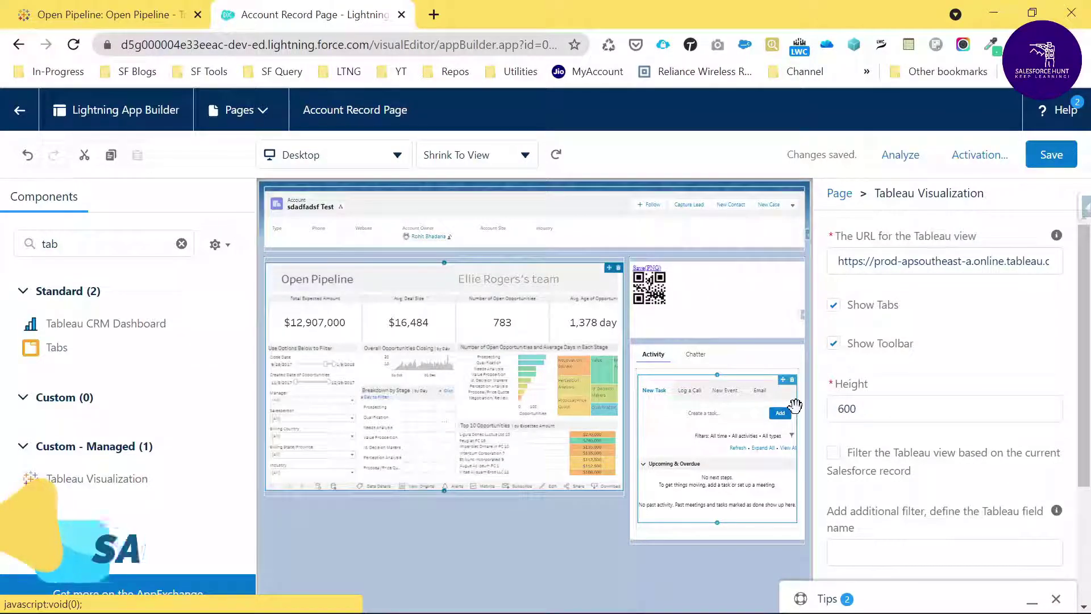
# Step: Check the Account Record Page's org default activation settings and close them
pyautogui.click(975, 162)
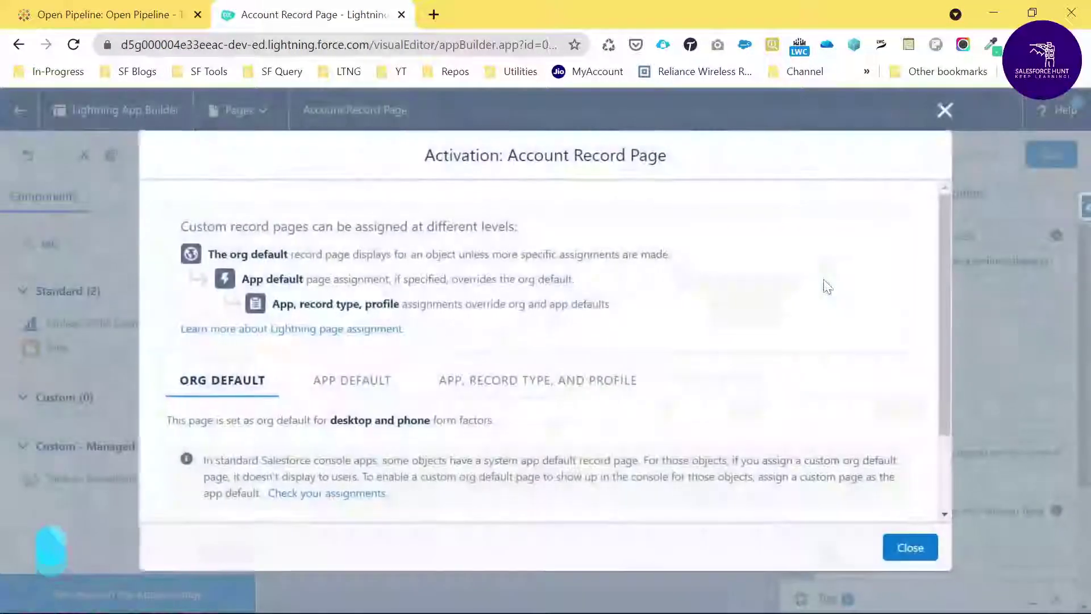
pyautogui.scroll(-2, 194, 459)
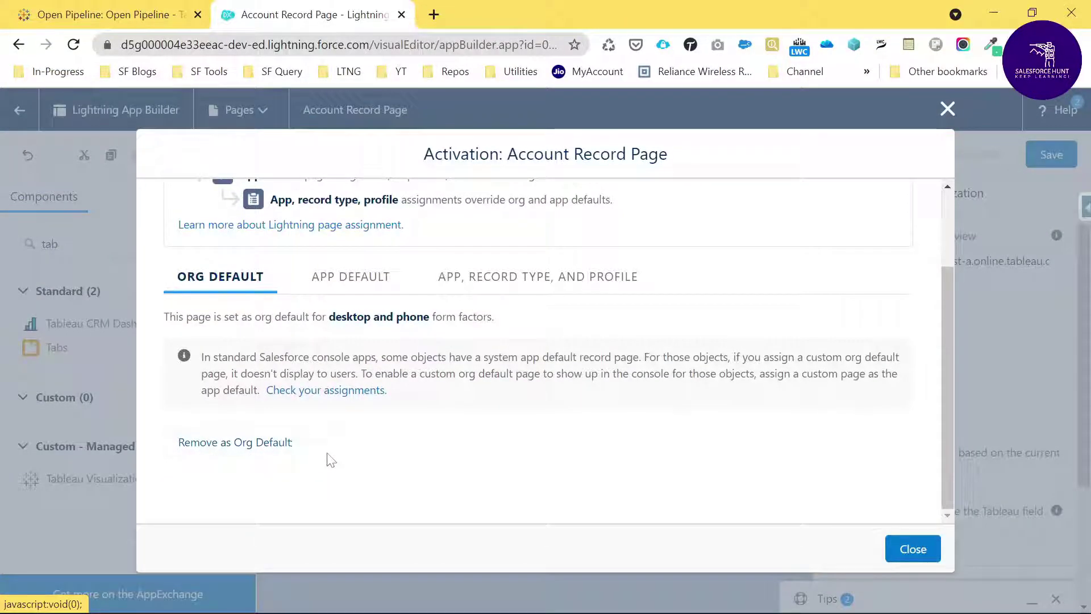
pyautogui.click(909, 547)
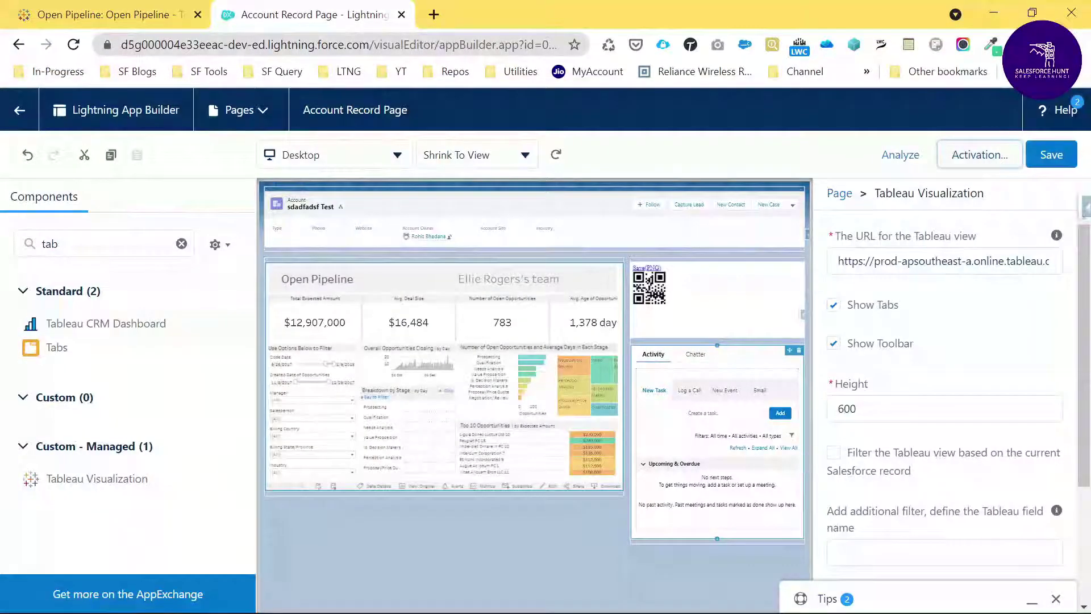
# Step: Leave the Lightning App Builder, dismiss the new account form and open the sdadfadsf Test account from the recently viewed accounts
pyautogui.click(20, 109)
pyautogui.click(19, 45)
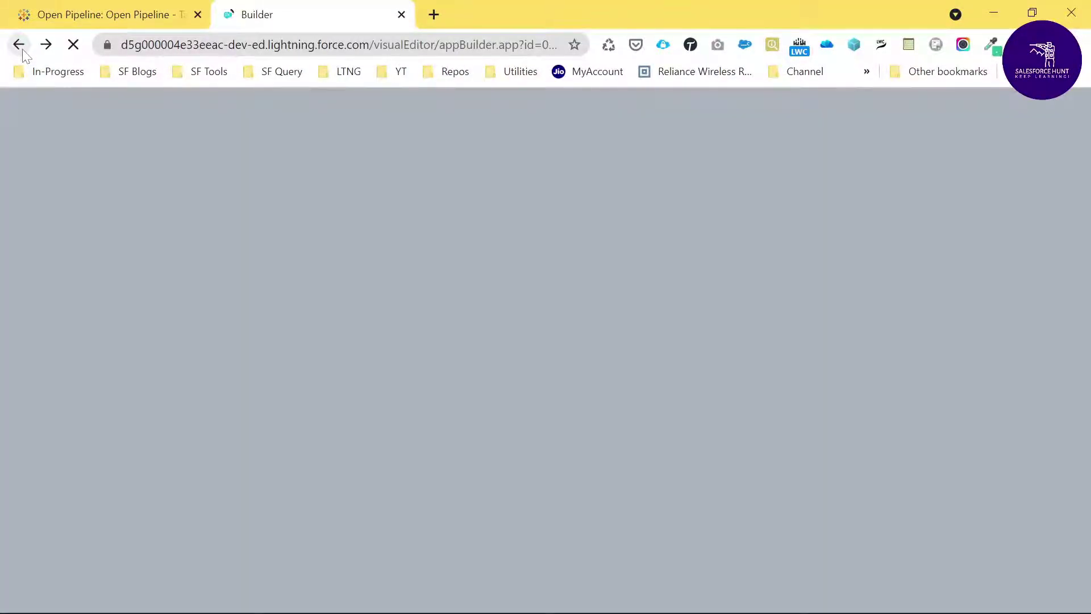
pyautogui.click(19, 45)
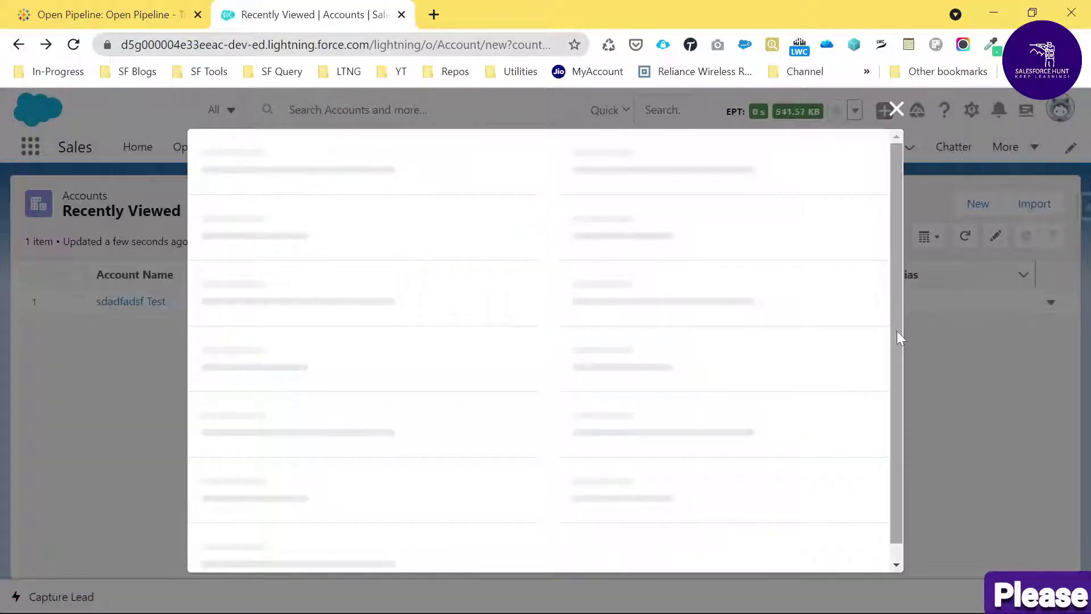
pyautogui.click(897, 109)
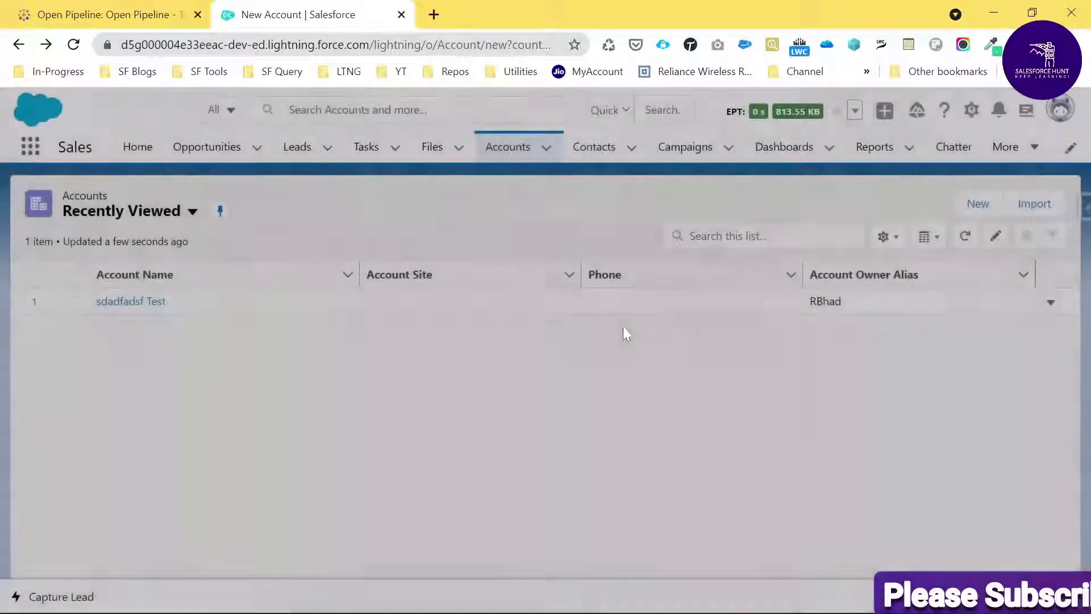
pyautogui.click(135, 309)
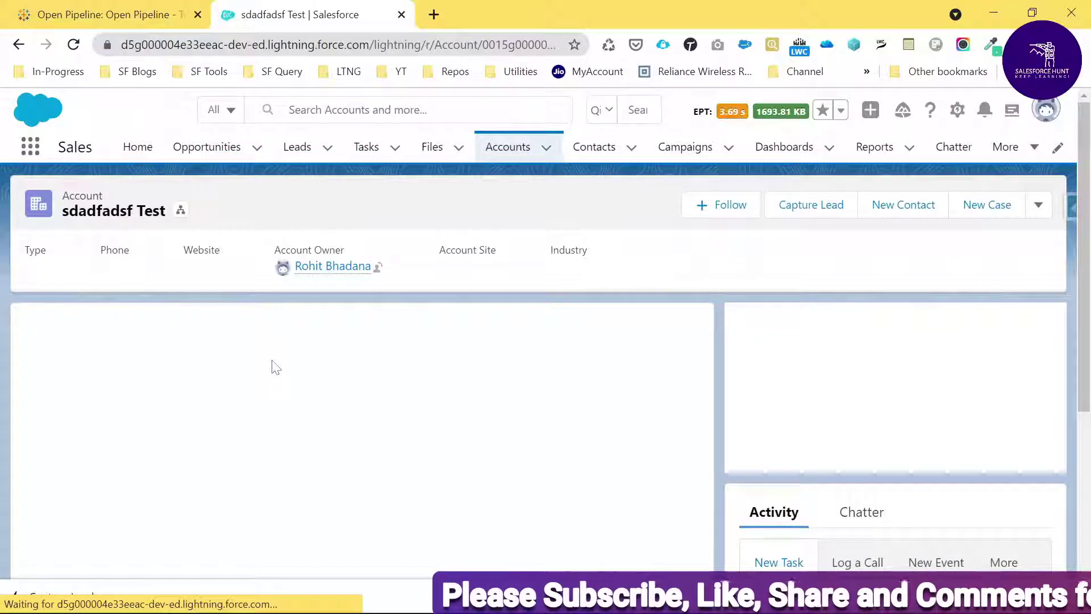
# Step: Examine the embedded Open Pipeline dashboard on the account record page at a reduced page zoom
pyautogui.scroll(-3, 580, 399)
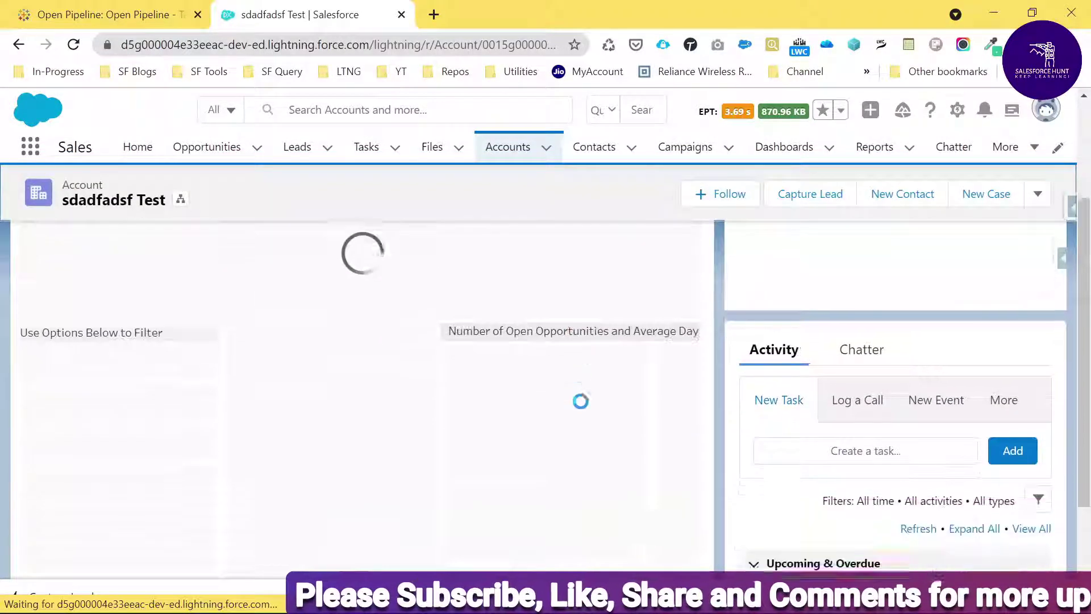
pyautogui.scroll(2, 568, 369)
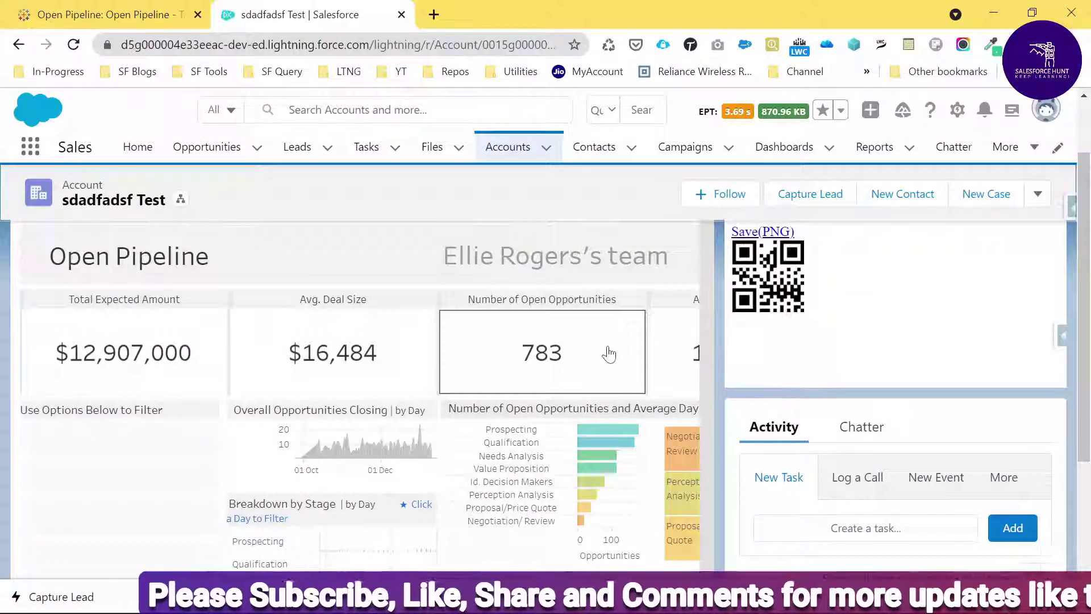
pyautogui.hotkey('ctrl', '-')
pyautogui.hotkey('ctrl', '-')
pyautogui.hotkey('ctrl', '-')
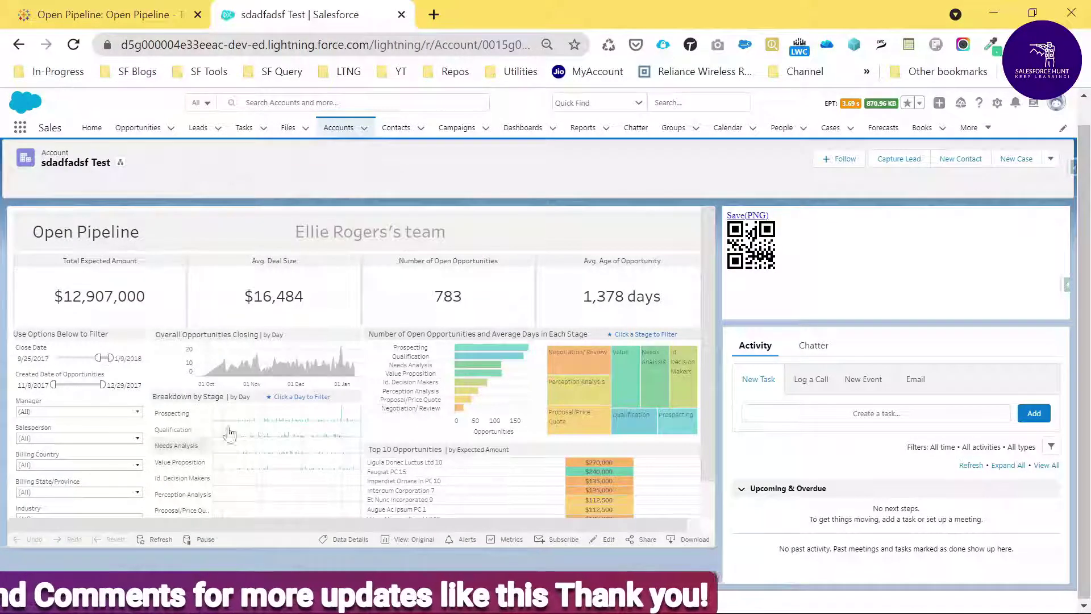
pyautogui.scroll(-1, 455, 437)
pyautogui.scroll(2, 455, 438)
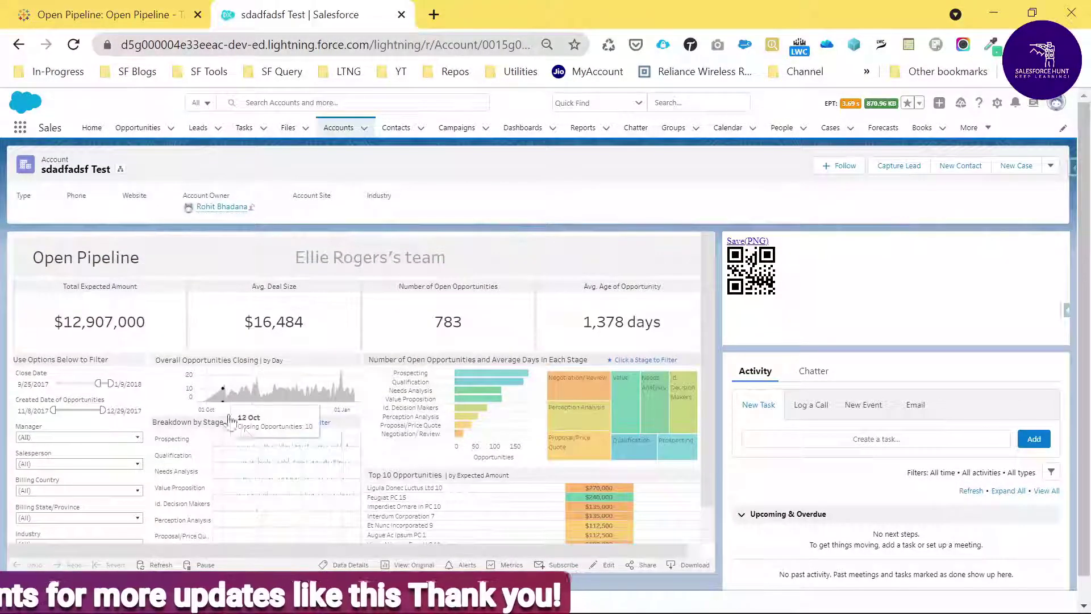
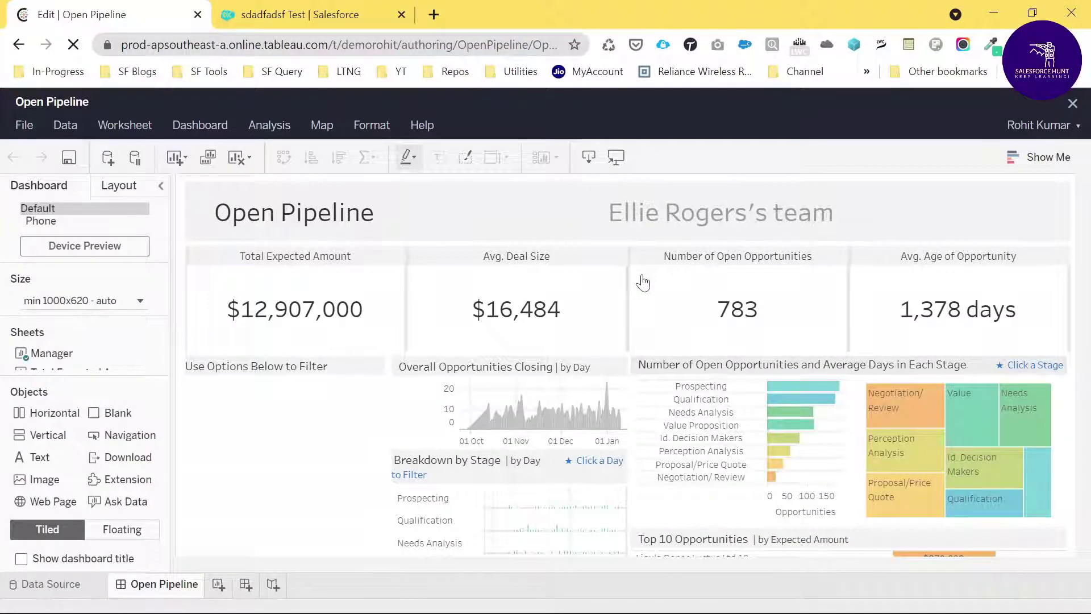
# Step: In the Tableau dashboard editor, replace the Open Pipeline title's sheet name placeholder with the person's first name and save the workbook
pyautogui.click(691, 215)
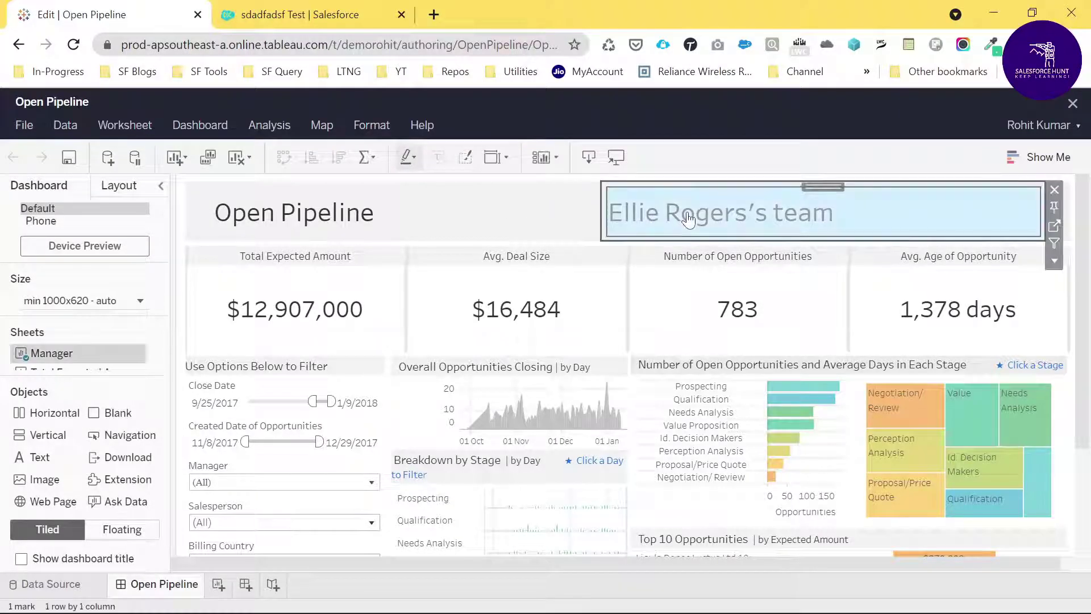
pyautogui.click(338, 218)
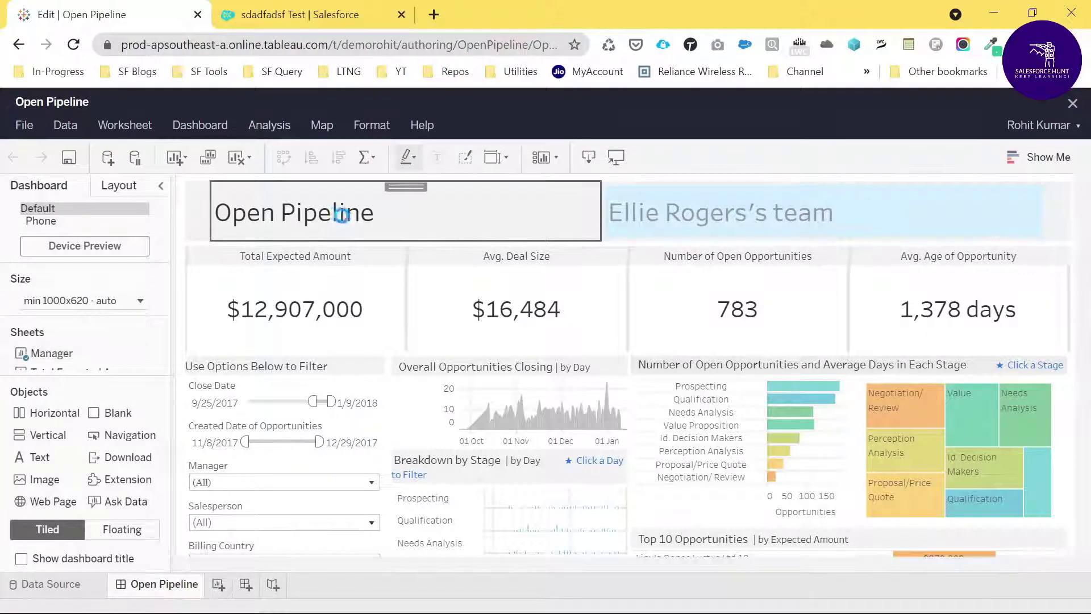
pyautogui.doubleClick(376, 224)
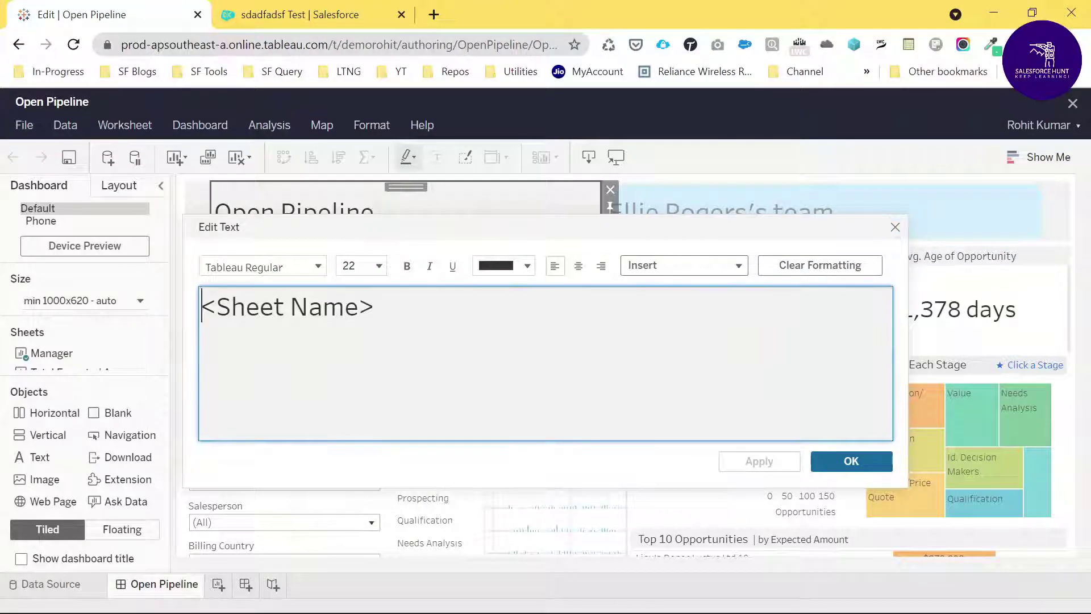
pyautogui.click(309, 345)
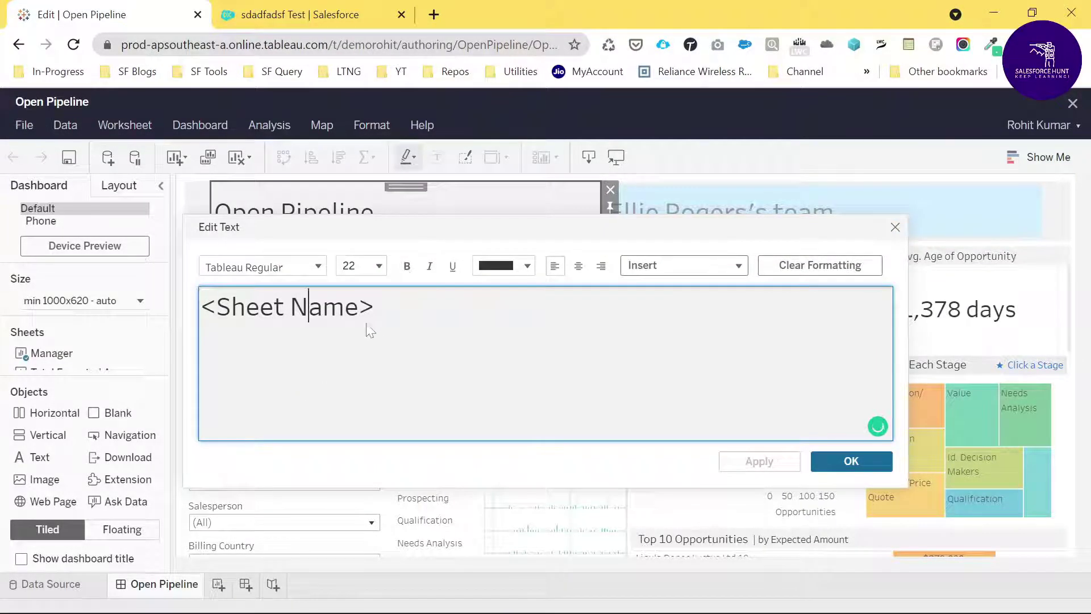
pyautogui.hotkey('ctrl', 'a')
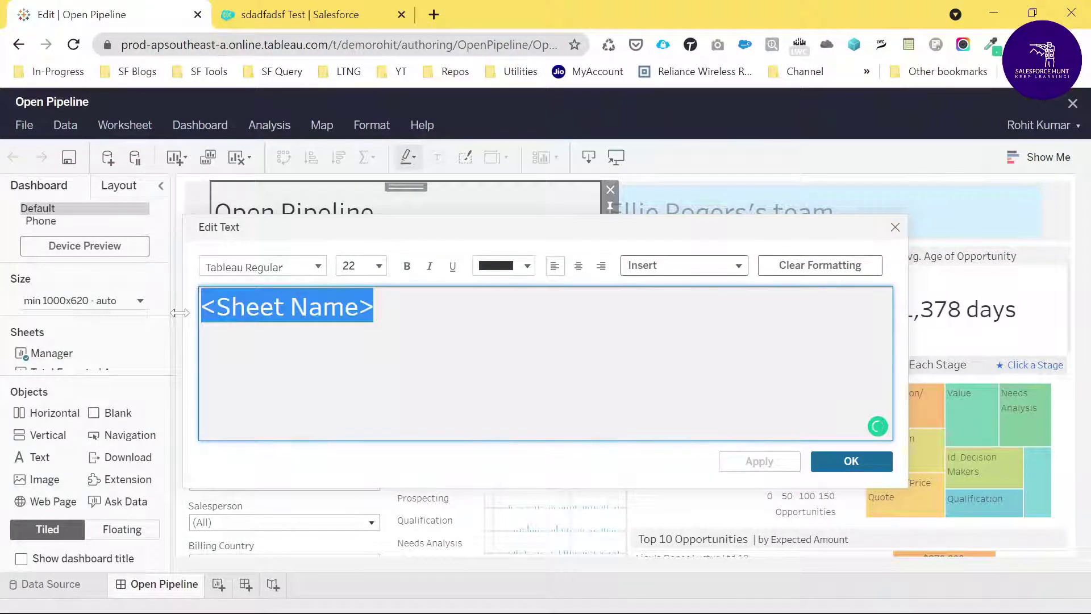
pyautogui.write('Rohit')
pyautogui.click(847, 462)
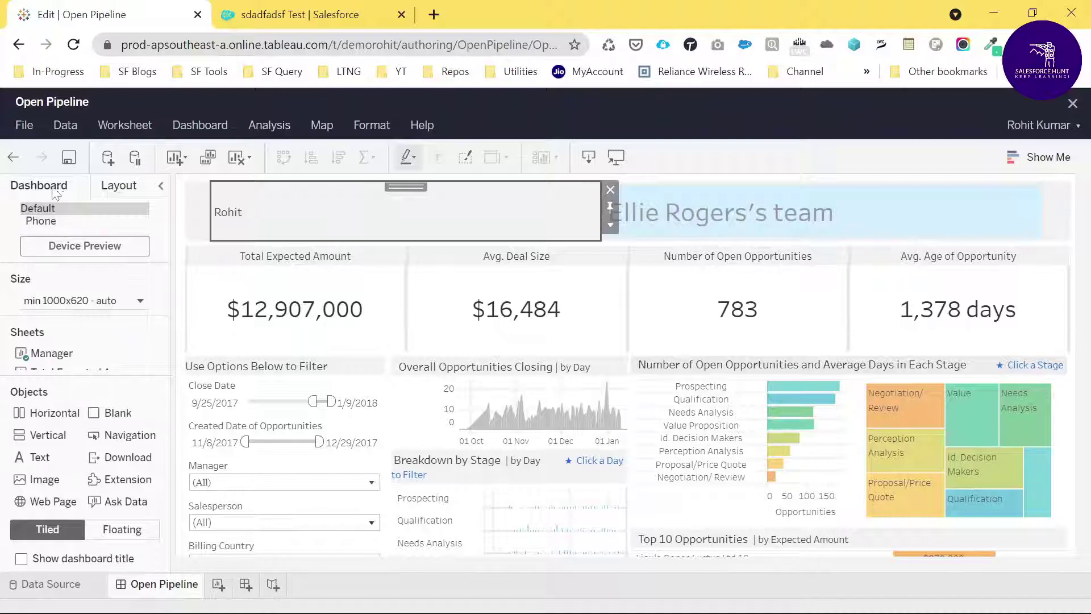
pyautogui.click(68, 159)
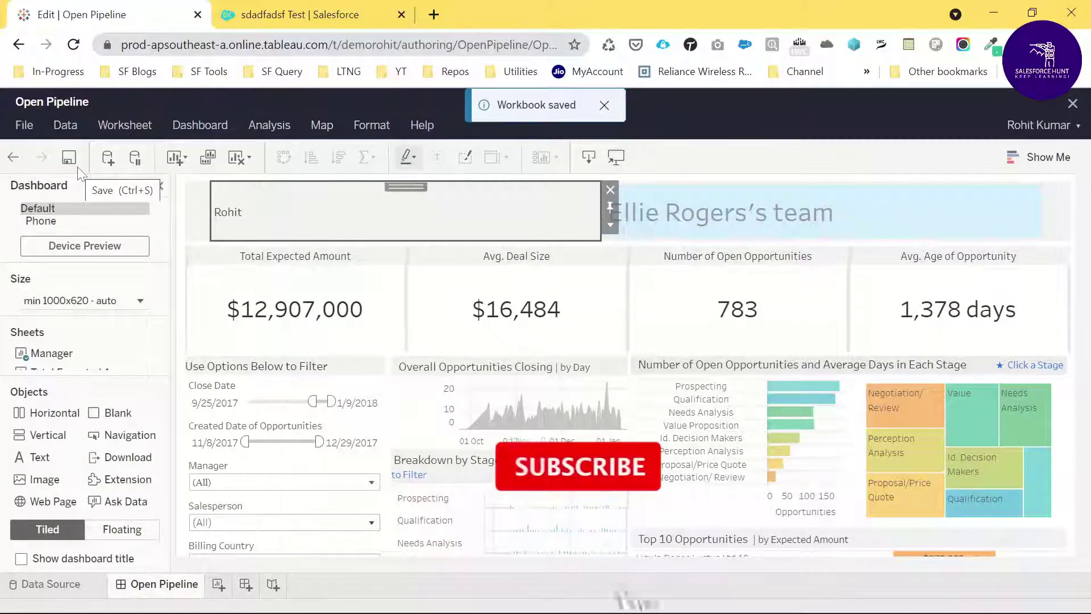
# Step: Switch back to Salesforce and reopen the sdadfadsf Test account from the recently viewed accounts
pyautogui.click(285, 11)
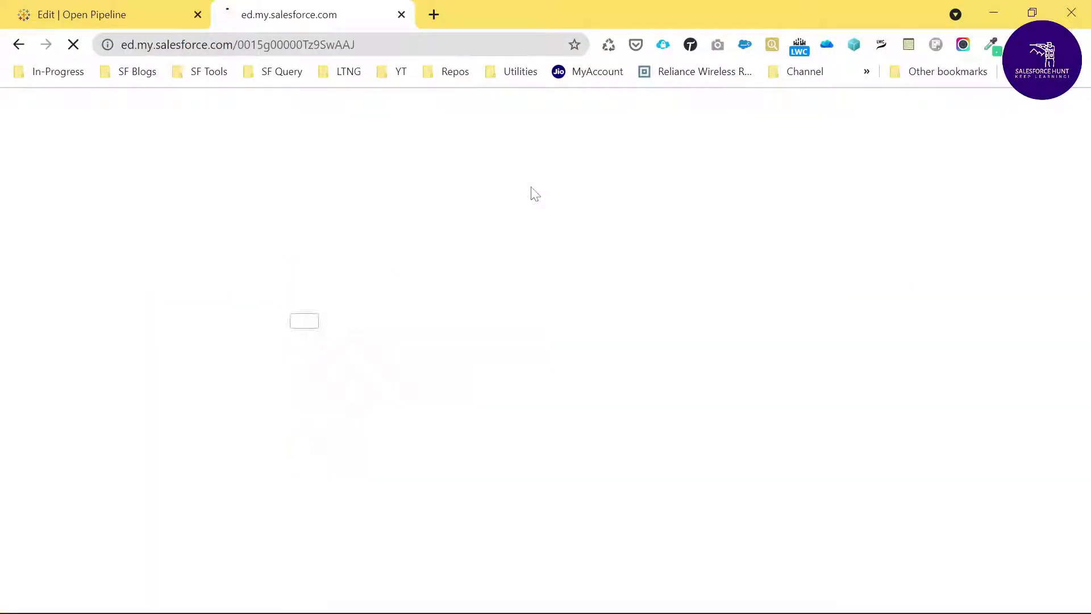
pyautogui.click(19, 45)
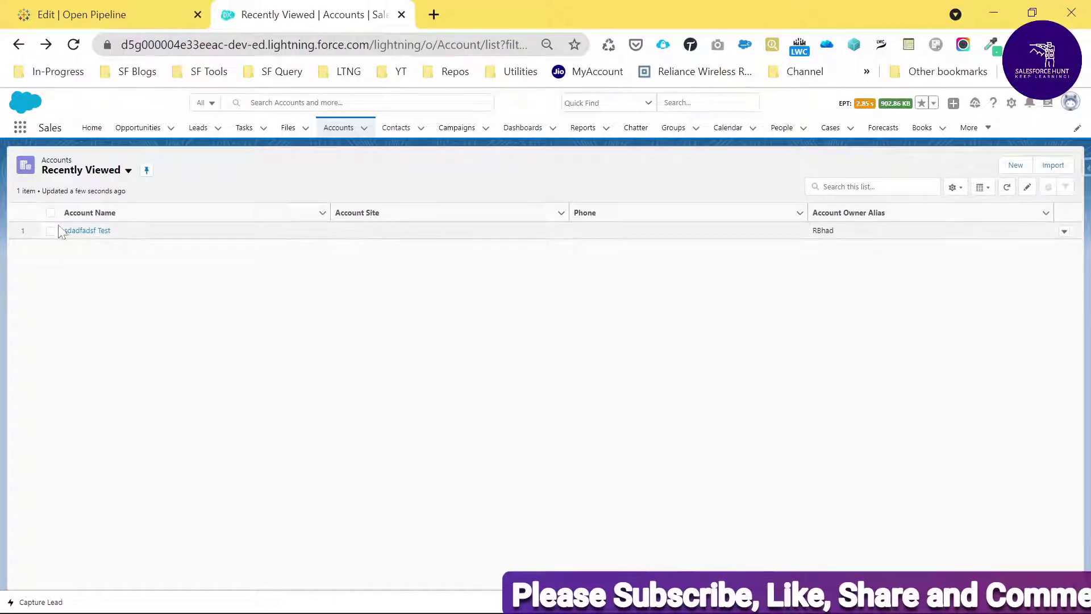
pyautogui.click(74, 231)
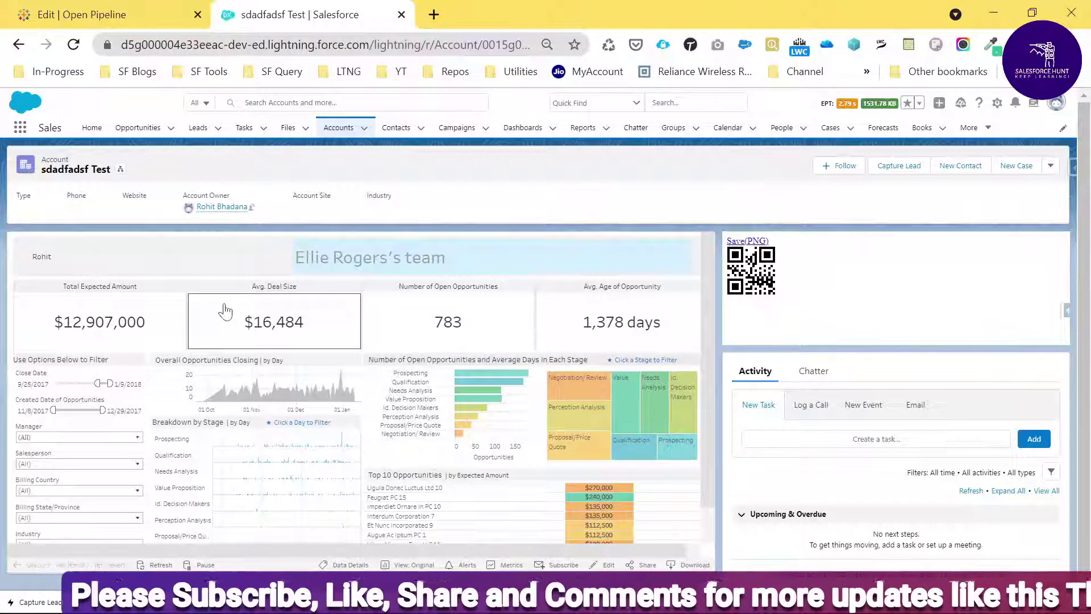
# Step: Inspect the edited title of the embedded Tableau dashboard on the account record page at 100% page zoom
pyautogui.hotkey('ctrl', '+')
pyautogui.hotkey('ctrl', '+')
pyautogui.hotkey('ctrl', '+')
pyautogui.hotkey('ctrl', '+')
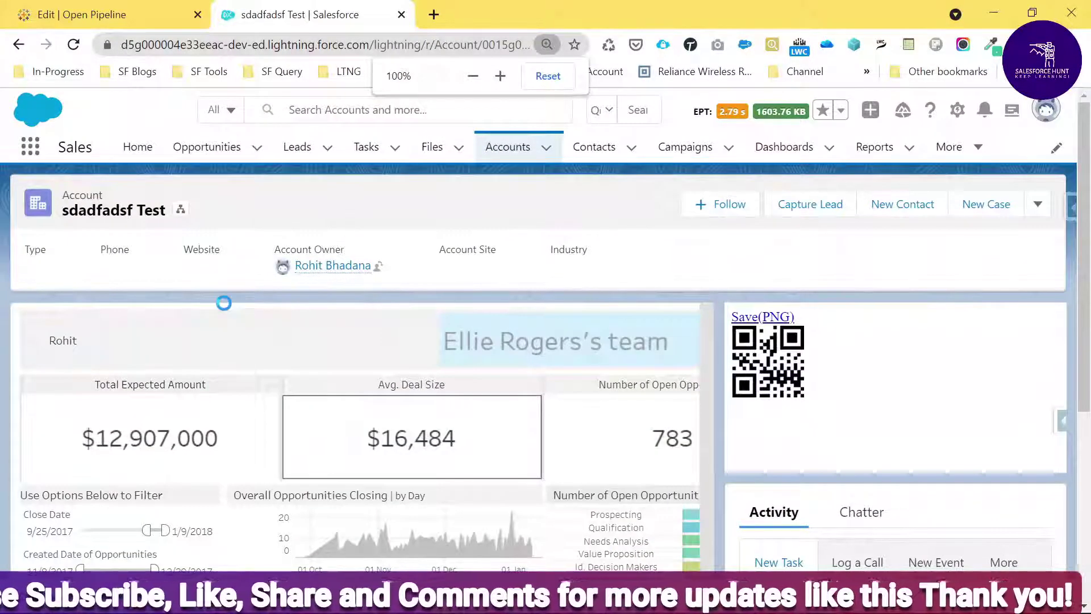
pyautogui.moveTo(94, 321)
pyautogui.mouseDown()
pyautogui.moveTo(57, 366)
pyautogui.moveTo(45, 312)
pyautogui.mouseUp()
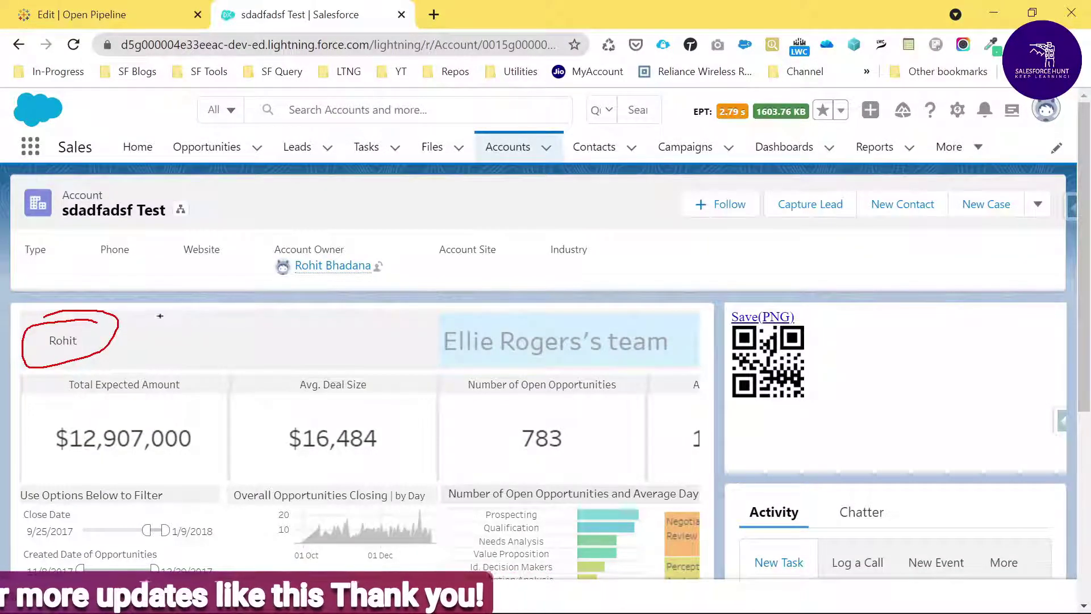
pyautogui.moveTo(146, 314); pyautogui.dragTo(166, 321)
pyautogui.press('Escape')
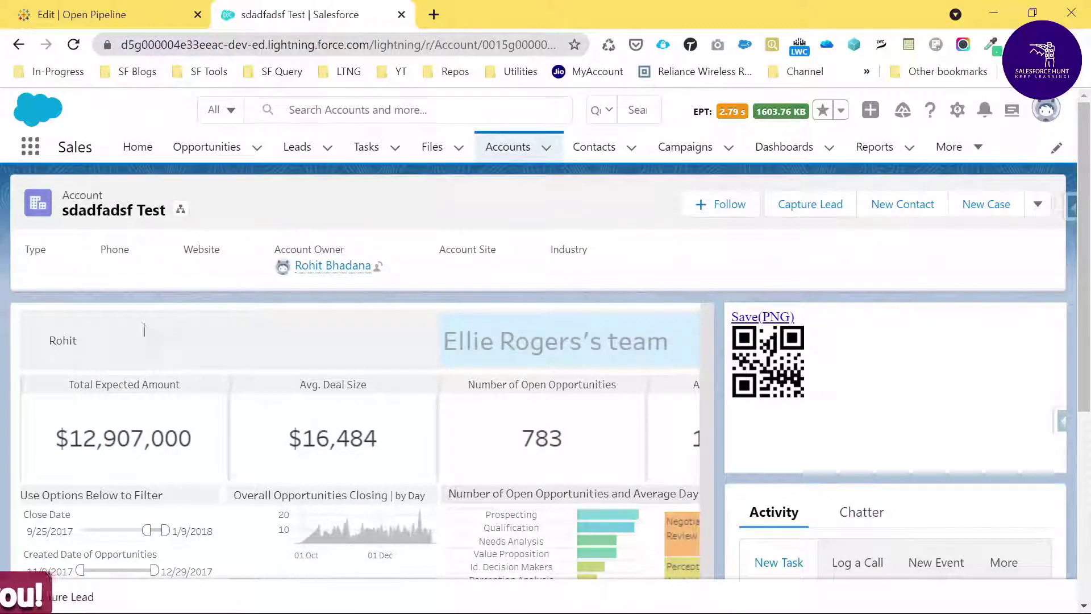
pyautogui.scroll(-1, 198, 341)
pyautogui.scroll(1, 244, 335)
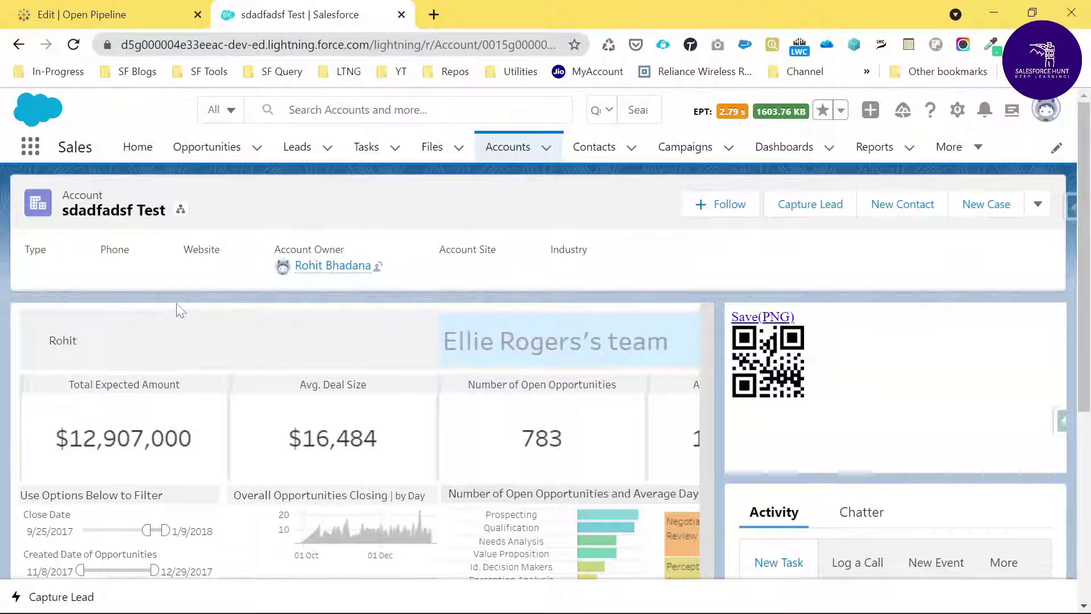